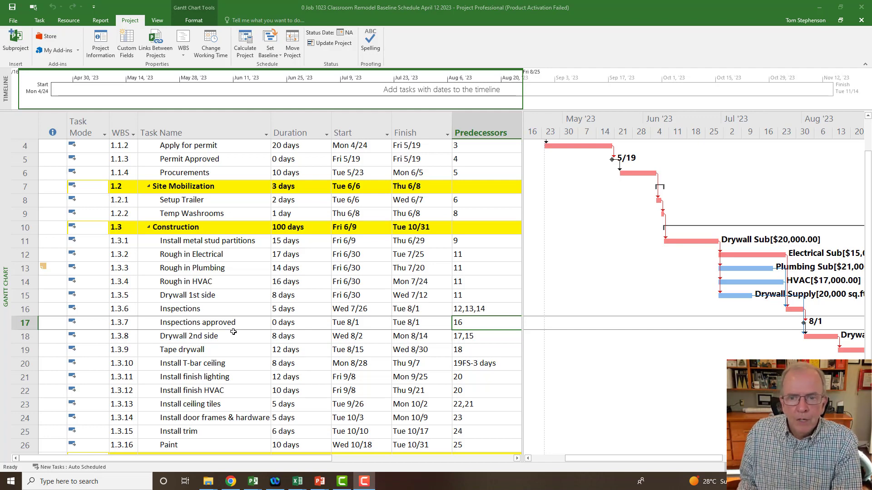
scroll(257, 304, "up", 1)
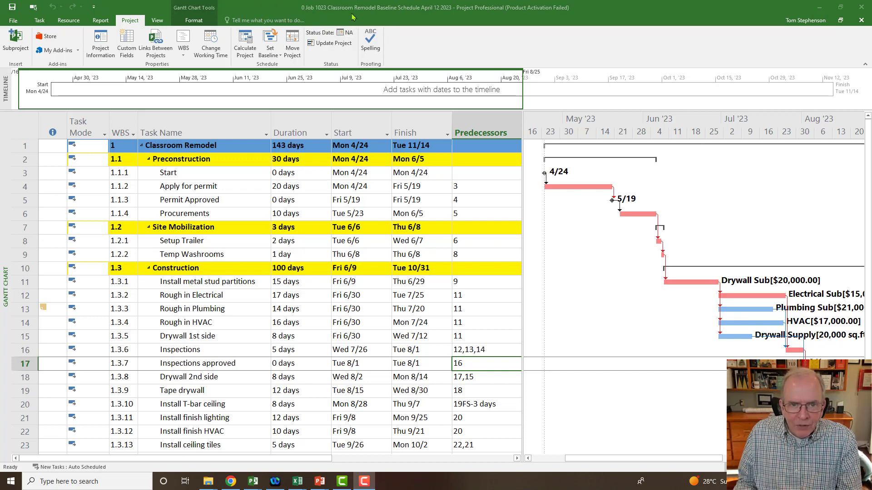
left_click(303, 14)
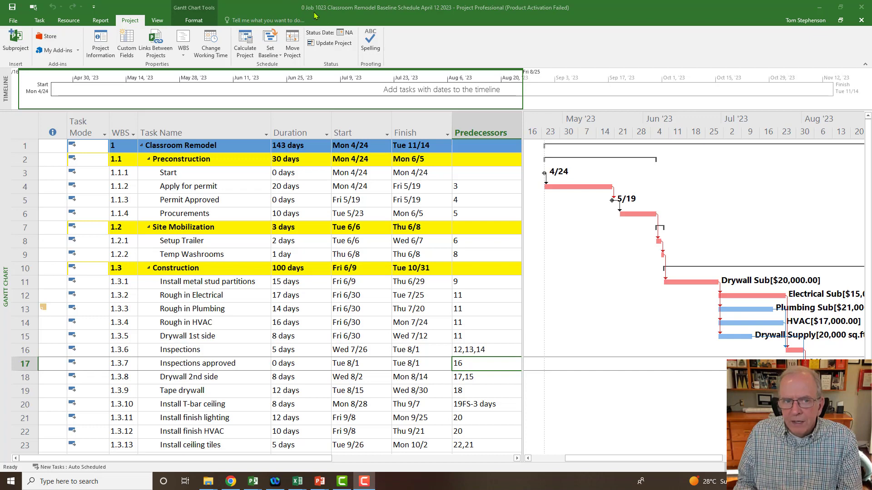
key("ctrl")
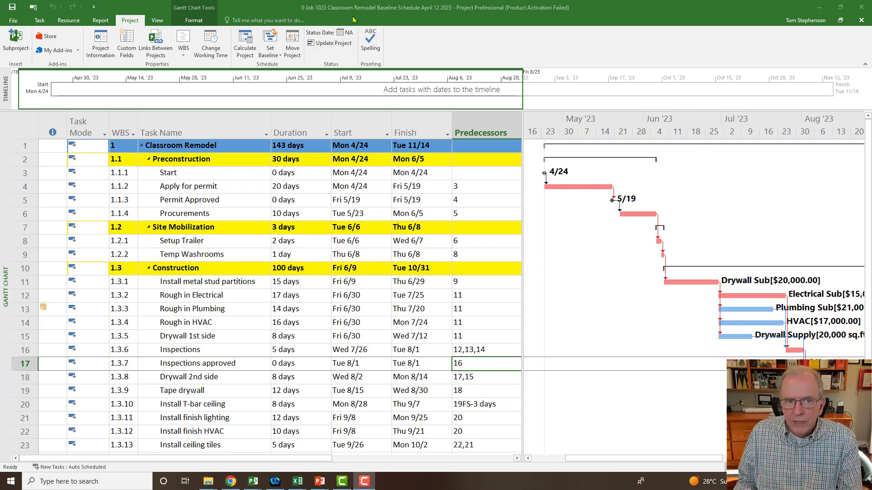
key("ctrl")
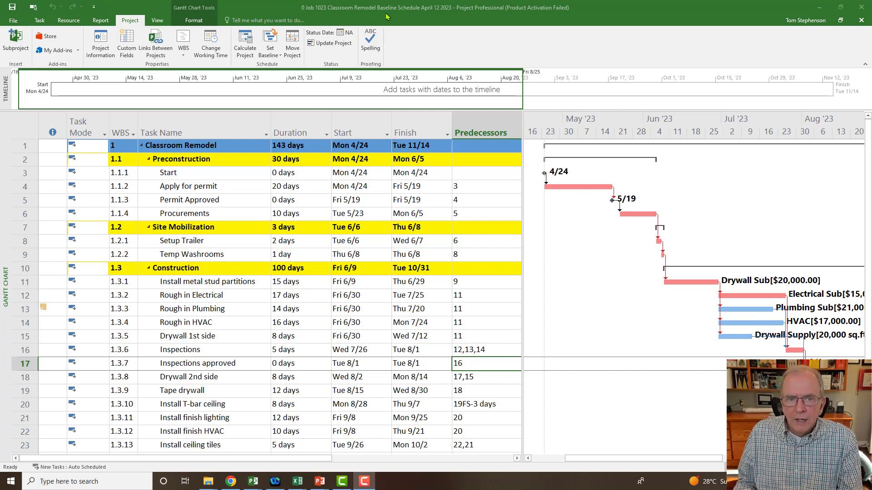
key("ctrl")
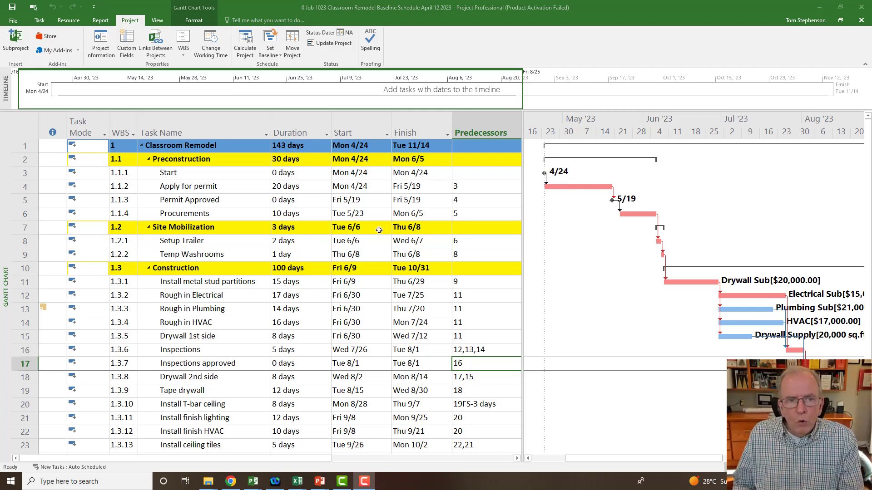
left_click(132, 23)
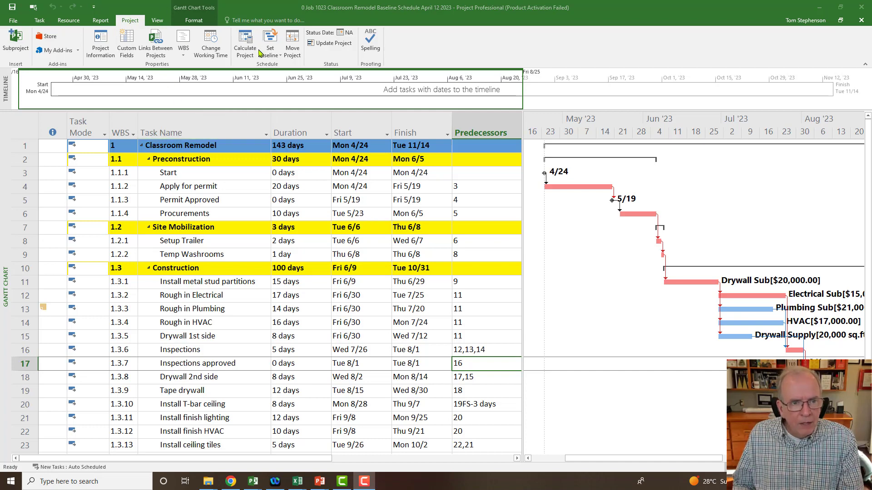
left_click(273, 57)
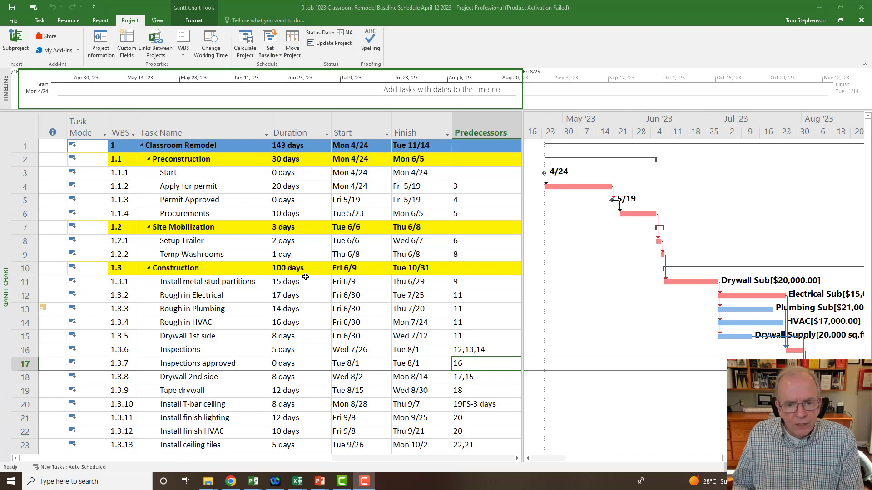
- Show the Variance table in the task sheet and compare the Start and Finish columns with Baseline Start and Baseline Finish
left_click(28, 126)
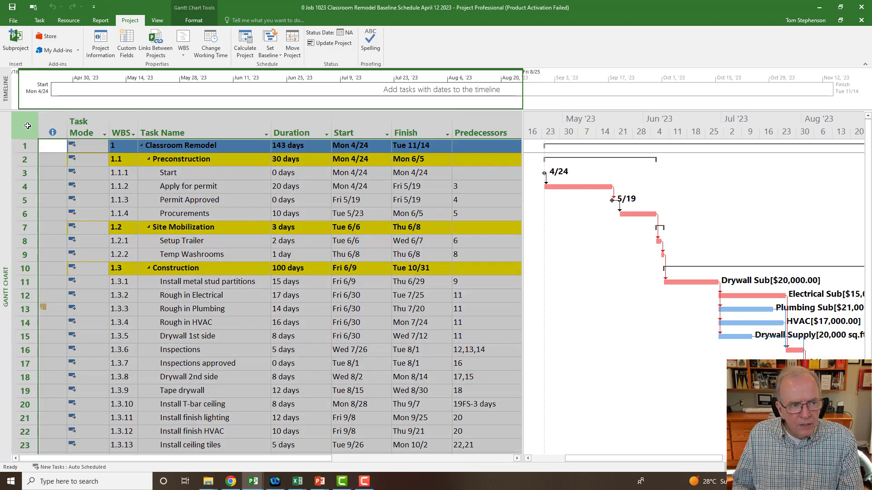
right_click(27, 125)
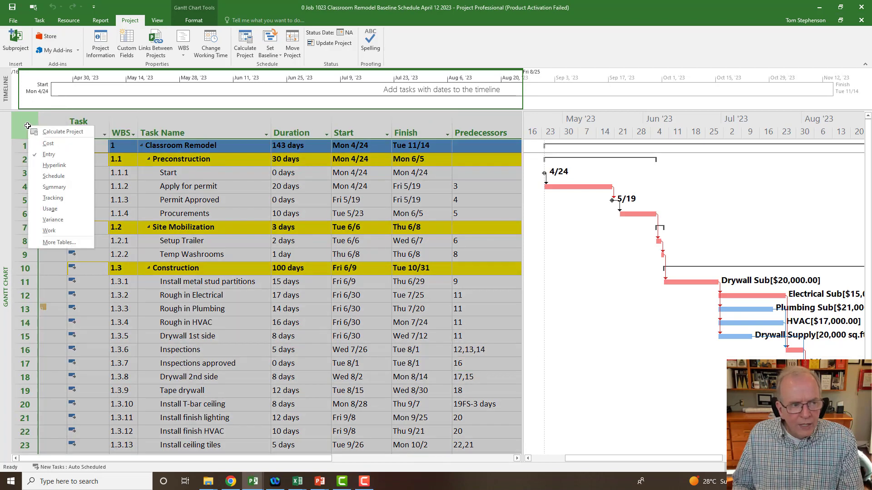
left_click(63, 219)
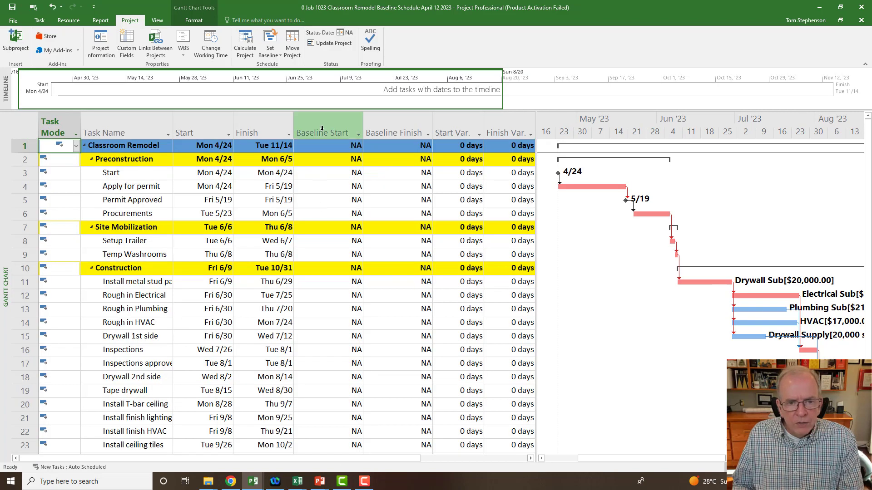
left_click(345, 135)
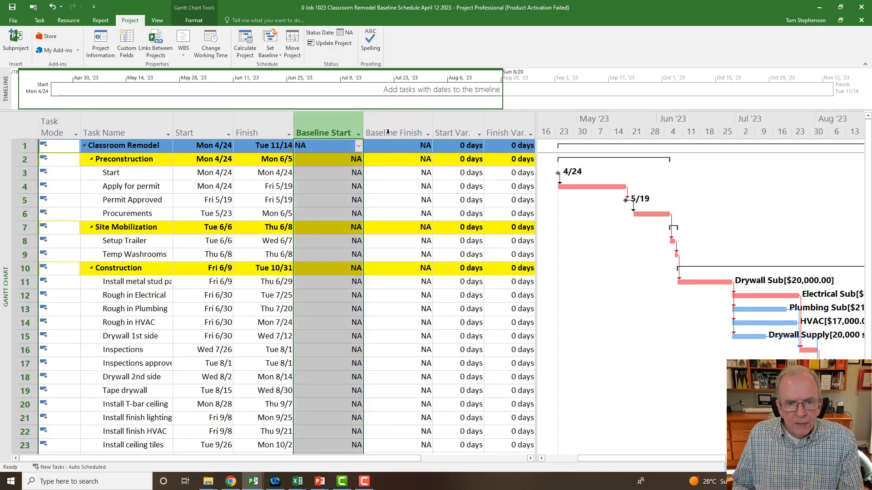
left_click(411, 128)
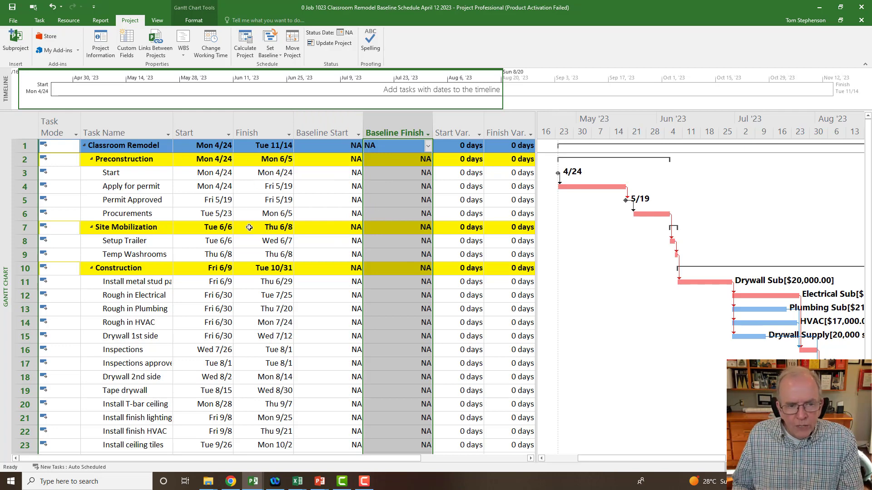
left_click(203, 133)
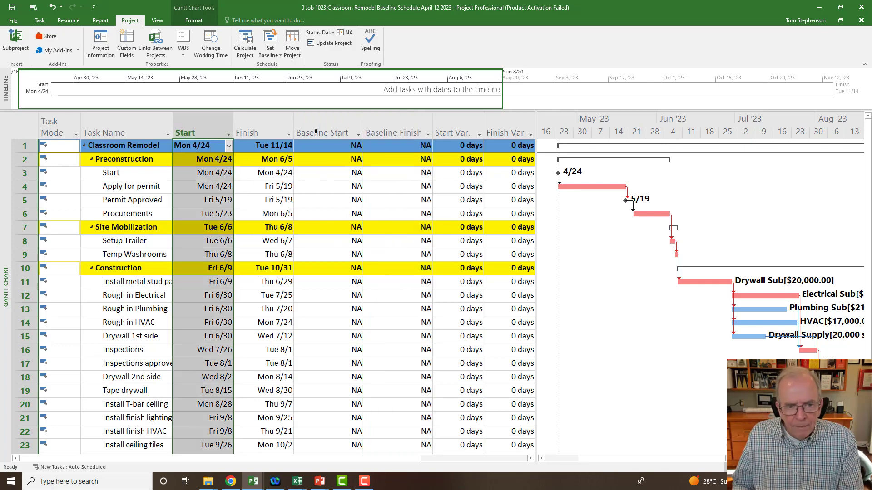
left_click(320, 122)
left_click(261, 122)
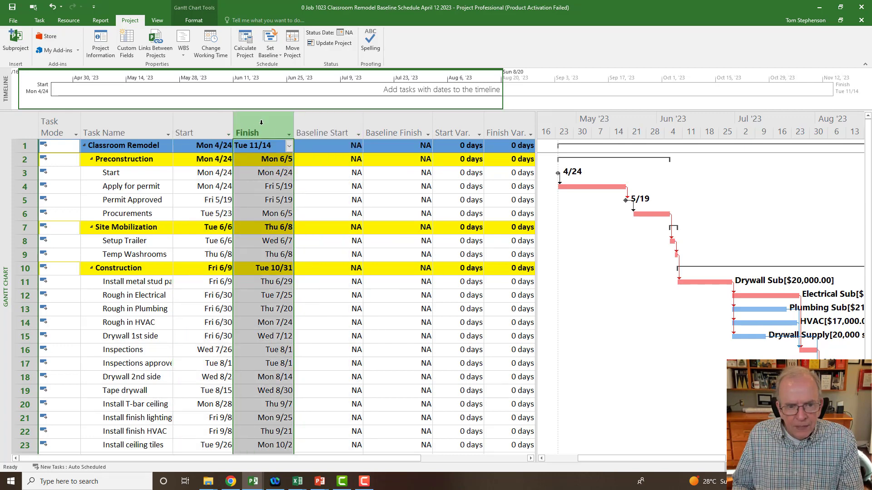
left_click(393, 131)
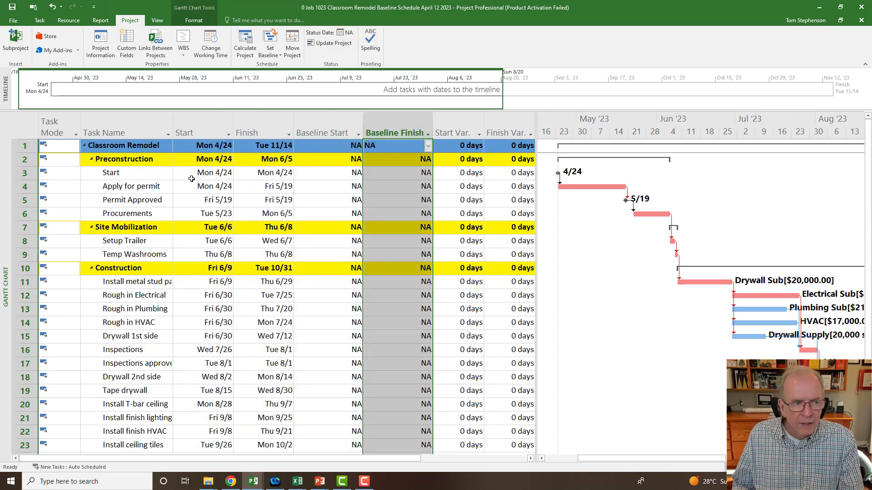
- Show the Cost table in the task sheet and compare the Total Cost column with the Baseline column
left_click(30, 125)
right_click(27, 127)
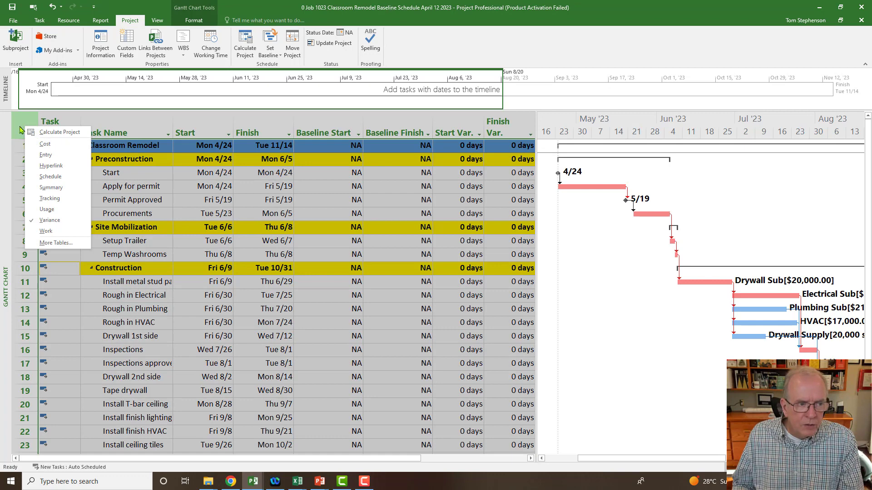
left_click(45, 145)
left_click(297, 132)
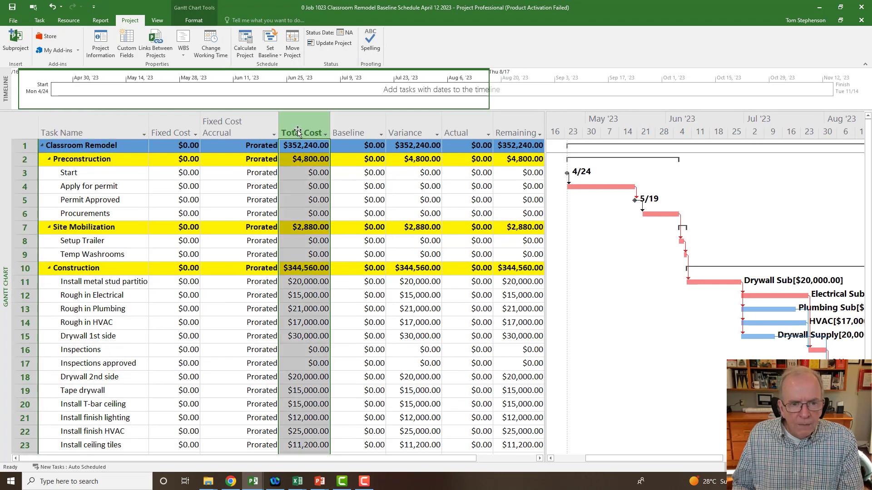
left_click(351, 130)
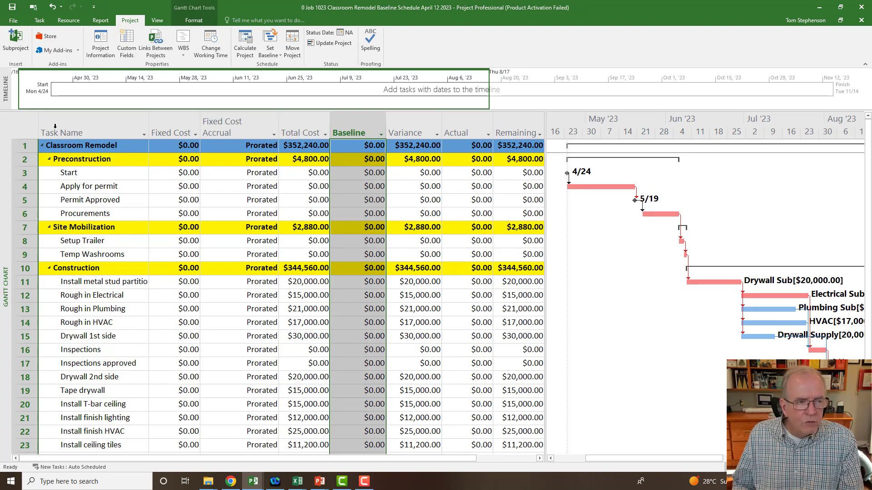
- Switch the task sheet from the Cost table back to the Variance table
left_click(26, 126)
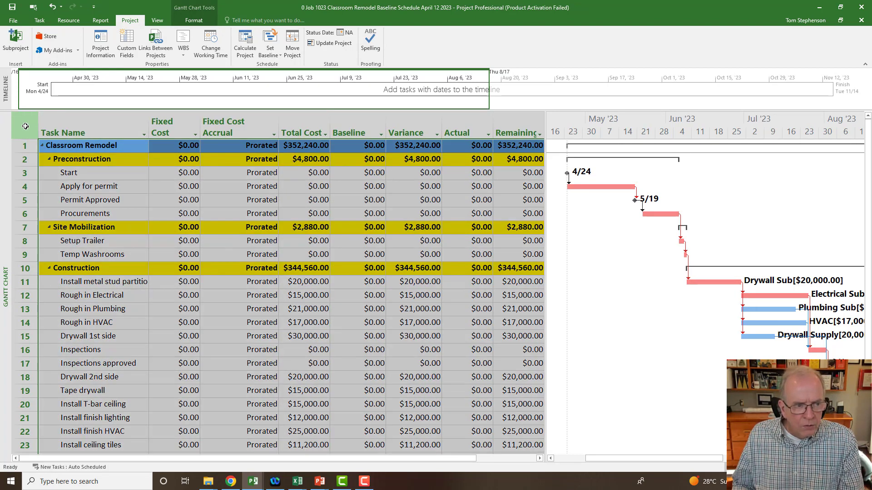
right_click(25, 126)
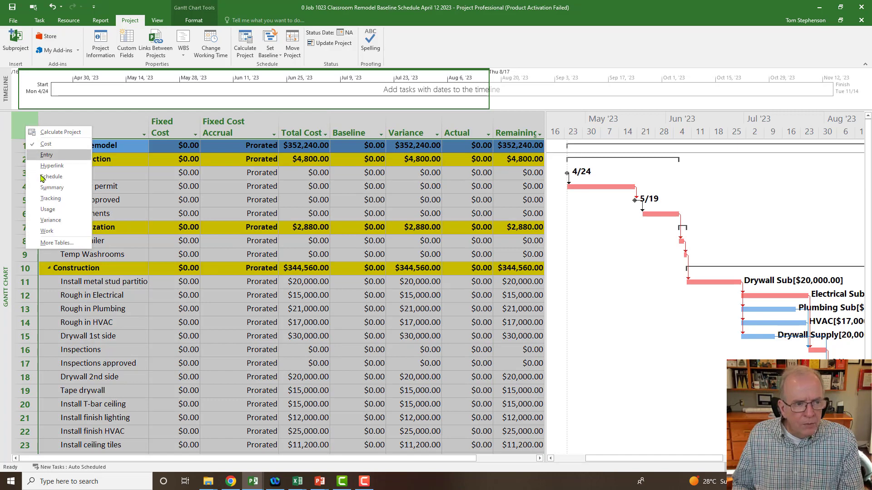
left_click(51, 221)
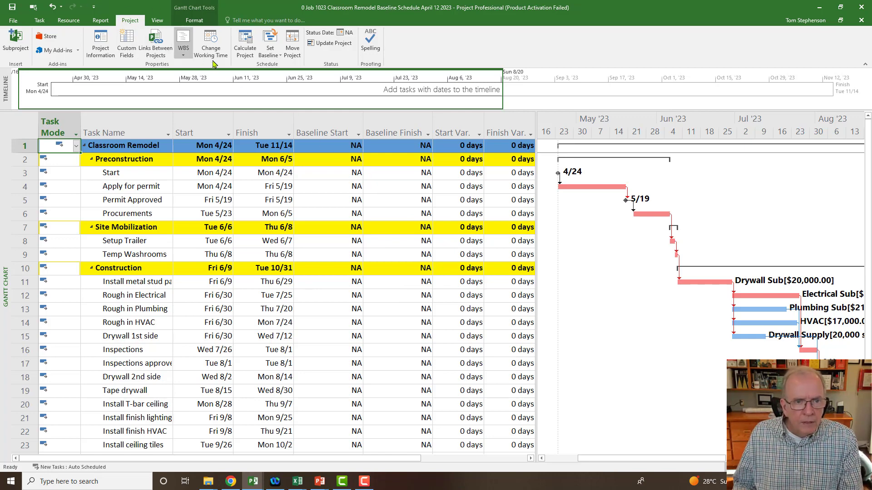
- Set the baseline for the entire project, using the Baseline slot
left_click(268, 55)
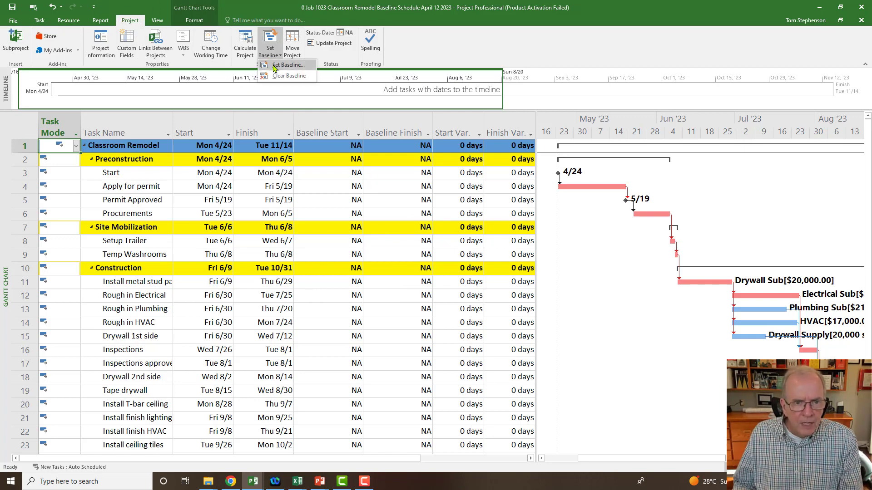
left_click(287, 65)
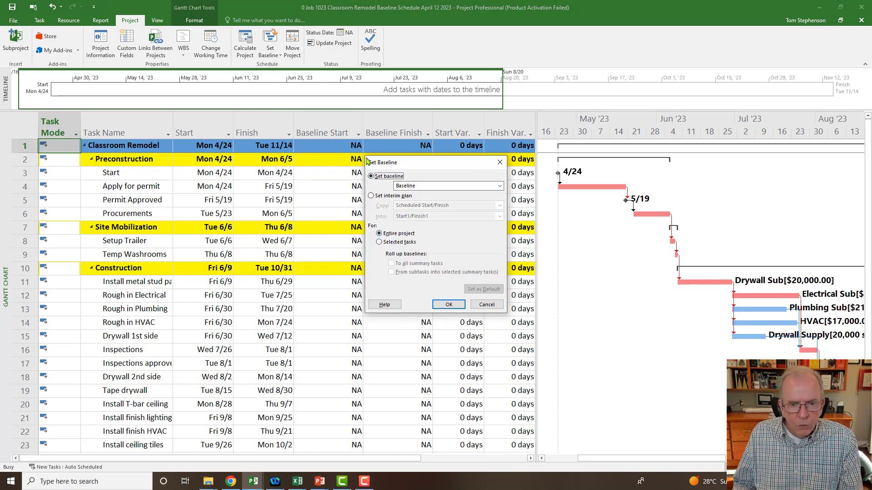
left_click(442, 305)
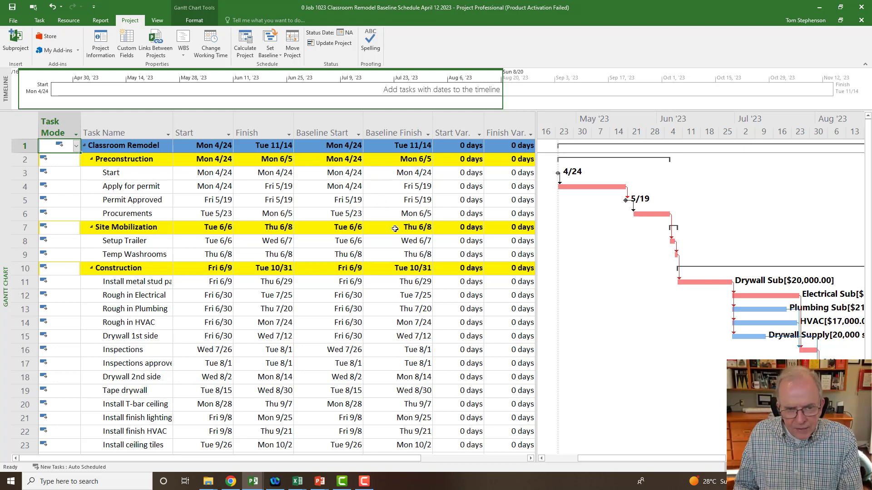
- Check in the Set Baseline dialog when the project's baseline was last saved, and close the dialog
left_click(271, 53)
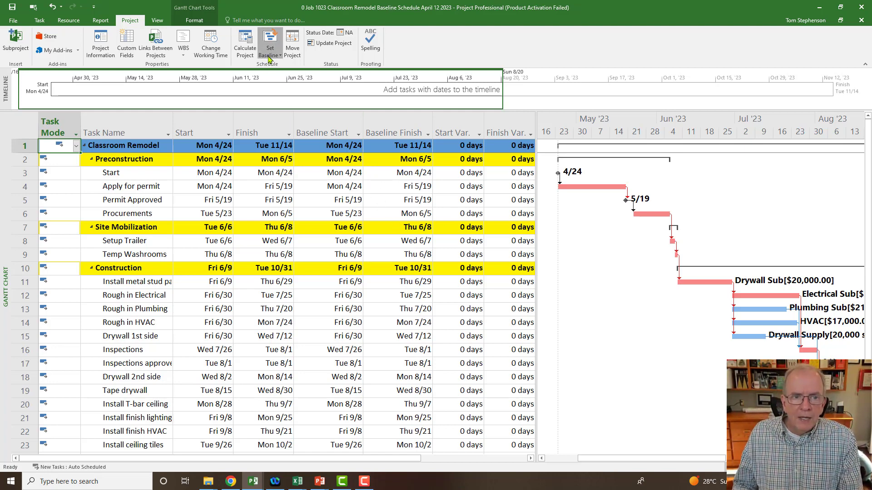
left_click(277, 66)
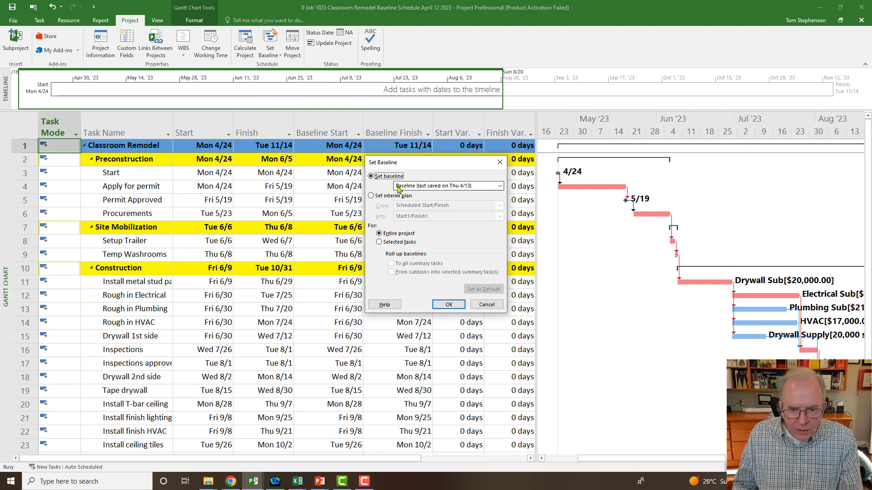
left_click(500, 163)
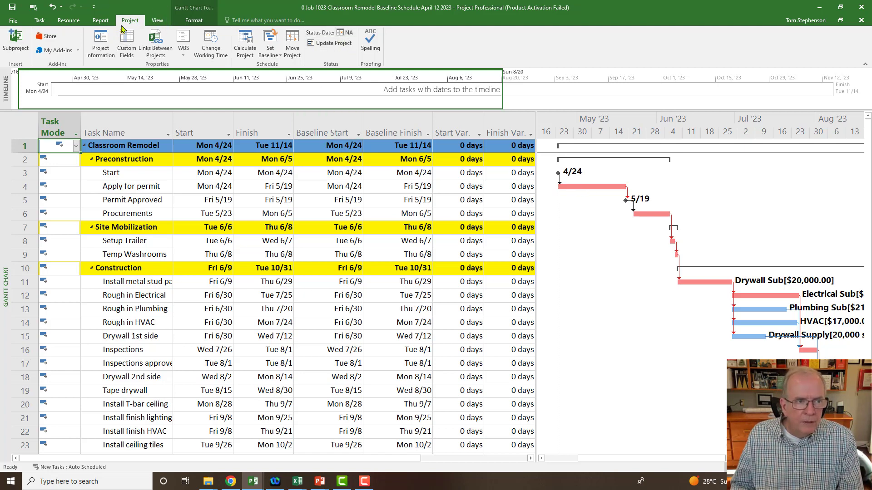
- Set the project's status date to Friday, May 26, 2023 in the Project Information settings
left_click(100, 44)
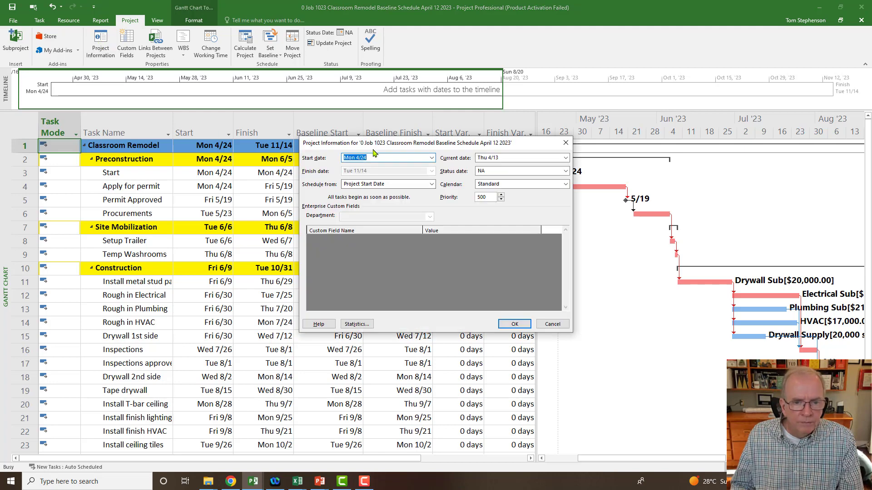
left_click_drag(373, 153, 186, 195)
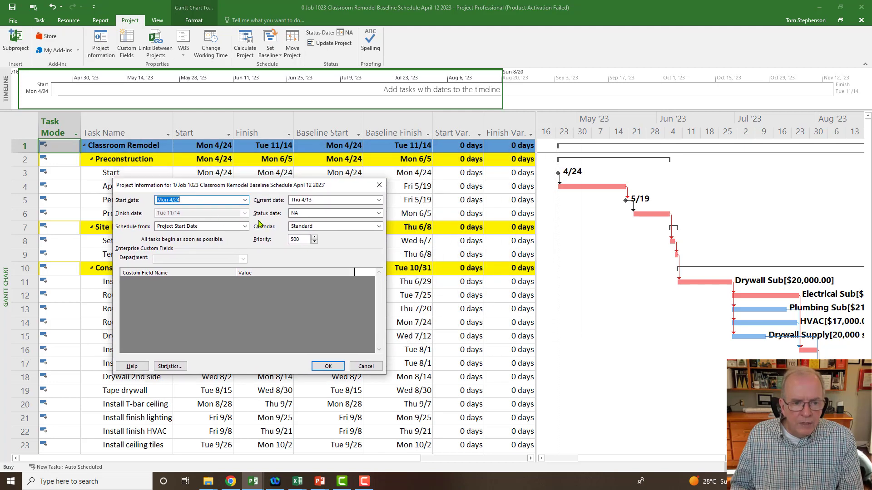
left_click(380, 214)
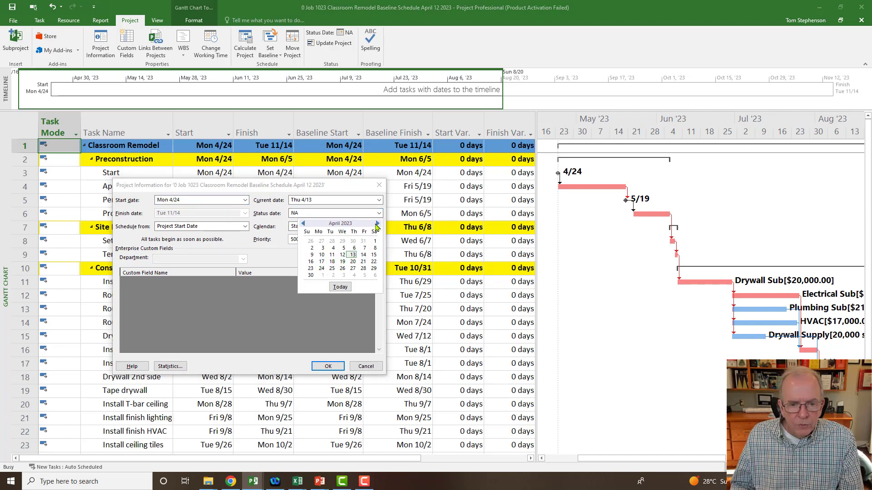
left_click(376, 224)
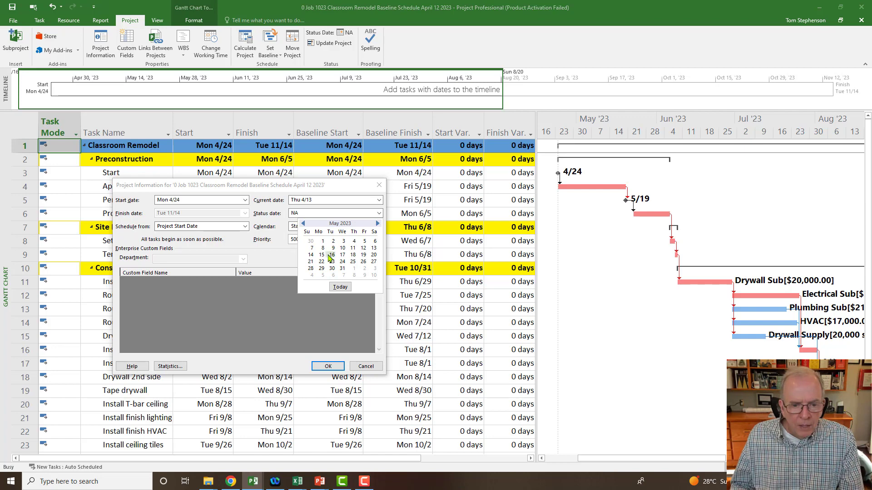
left_click(364, 262)
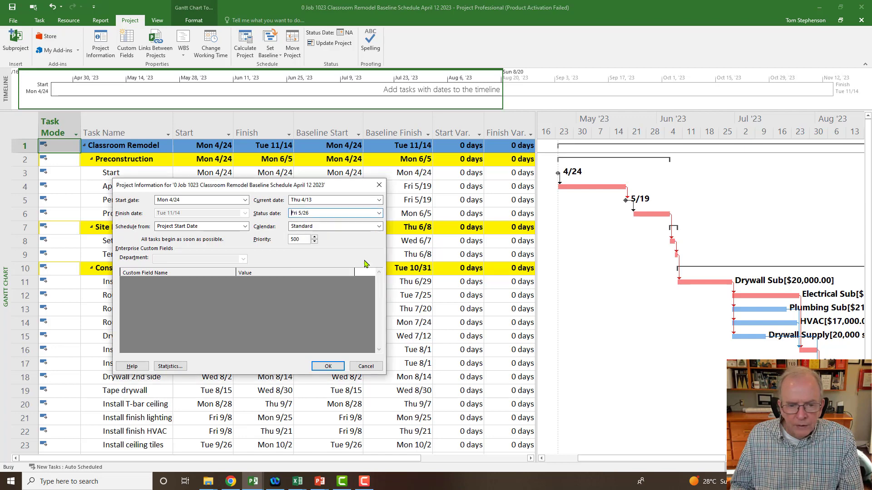
left_click(312, 216)
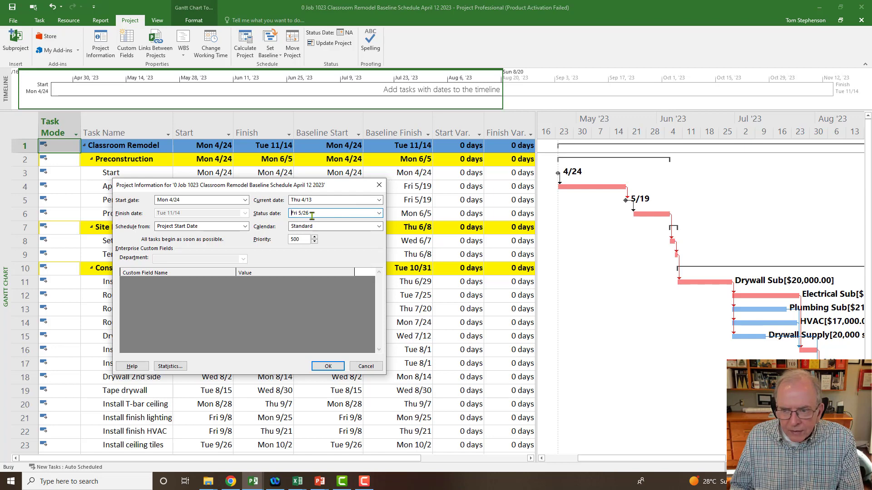
left_click(312, 217)
left_click(311, 216)
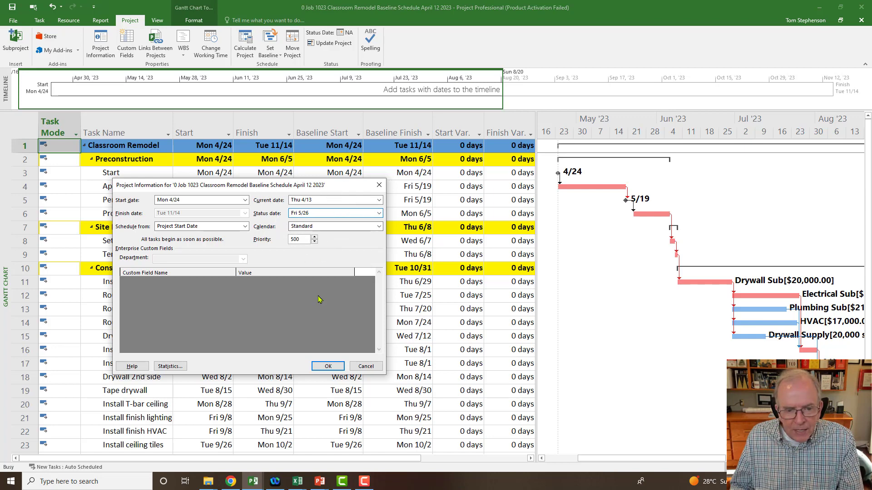
left_click(328, 366)
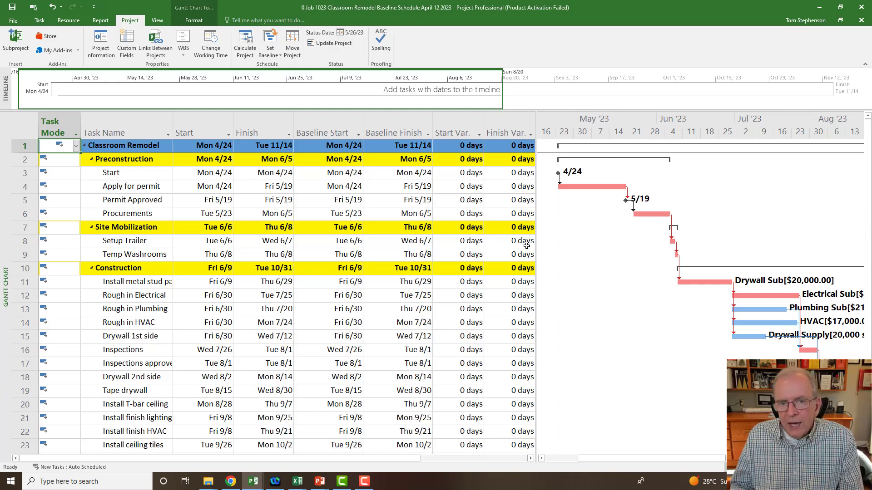
- Check the status date in the Project Information settings and close them without changes
left_click(360, 38)
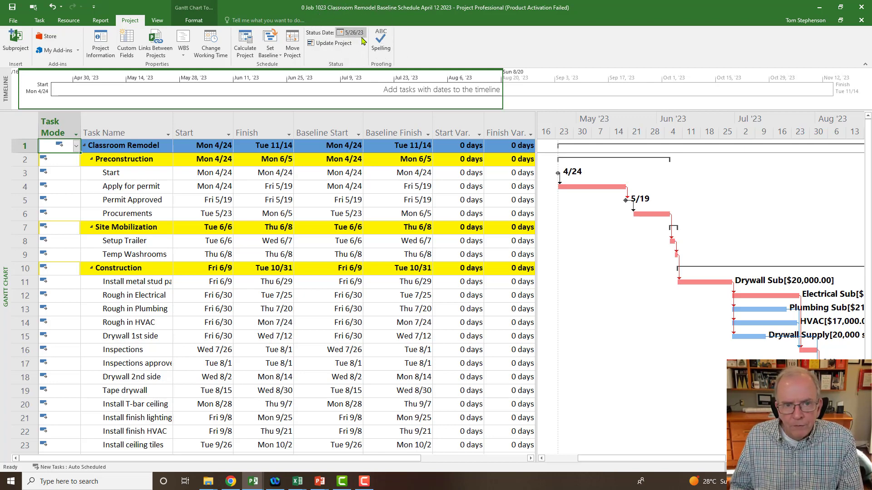
left_click(101, 43)
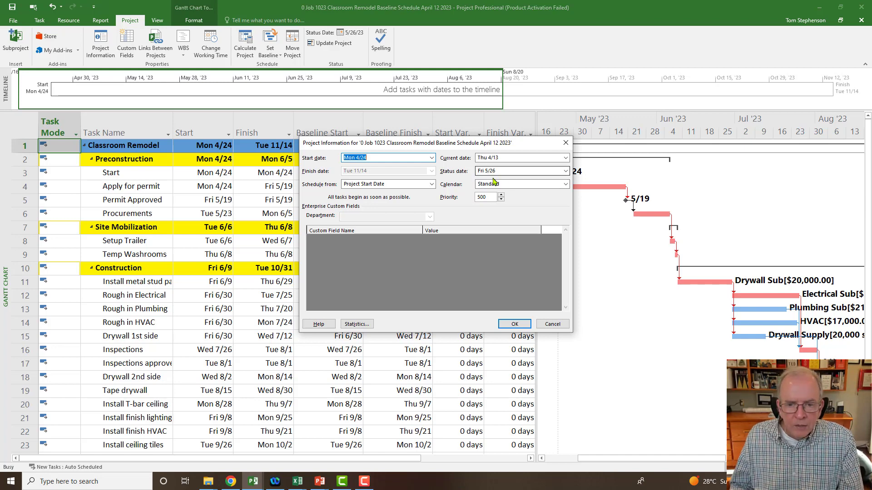
left_click(565, 143)
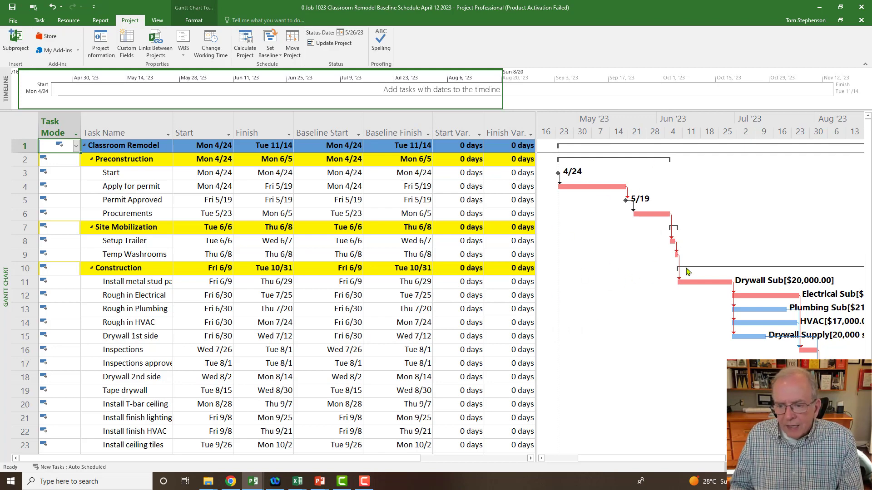
- Format the Status Date gridline in the Gantt chart as a solid red line
right_click(590, 290)
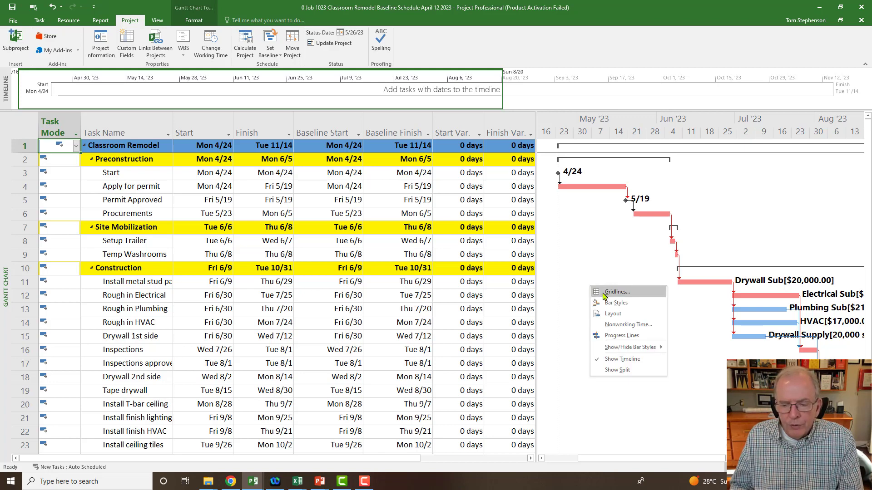
left_click(617, 292)
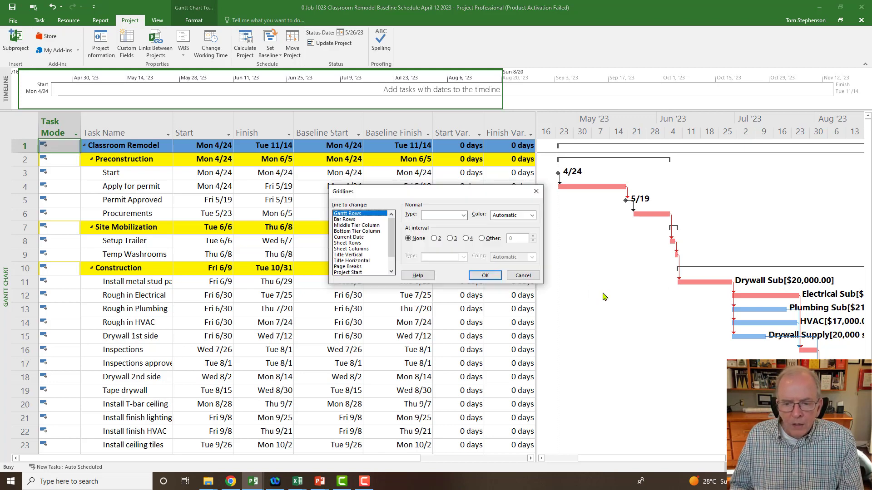
left_click_drag(392, 233, 392, 248)
left_click(359, 267)
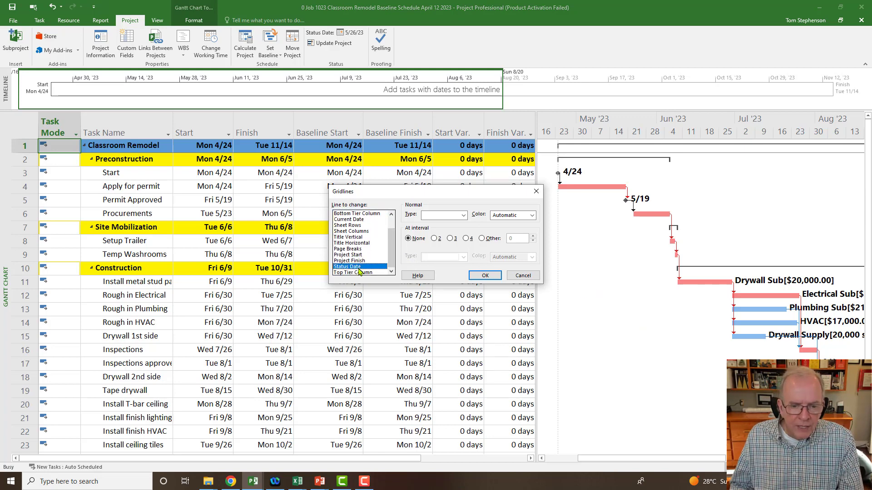
left_click(464, 215)
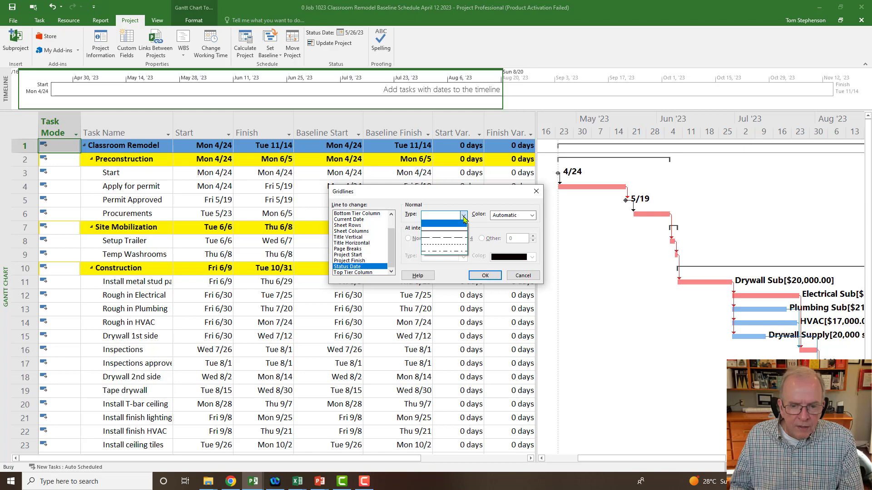
left_click(443, 231)
left_click(532, 215)
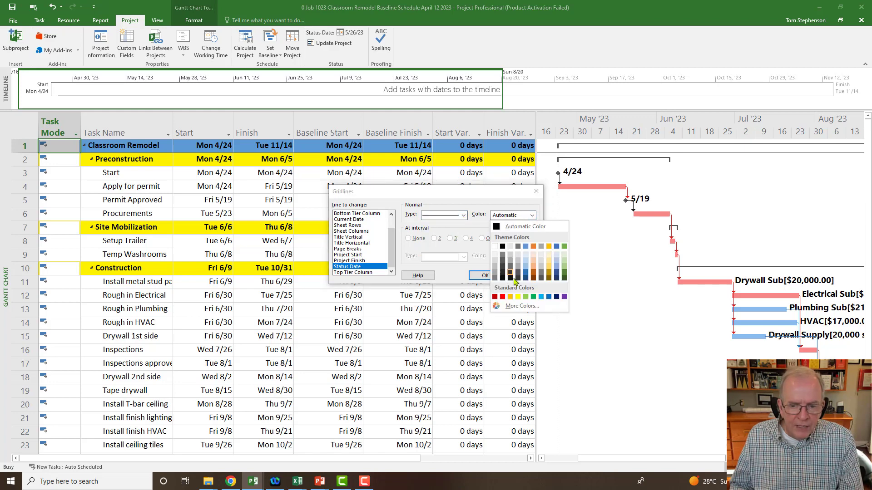
left_click(502, 297)
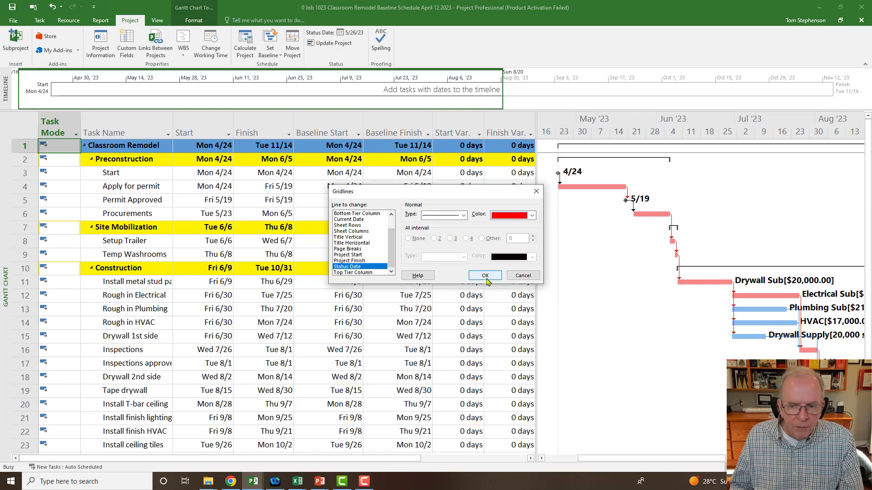
left_click(485, 276)
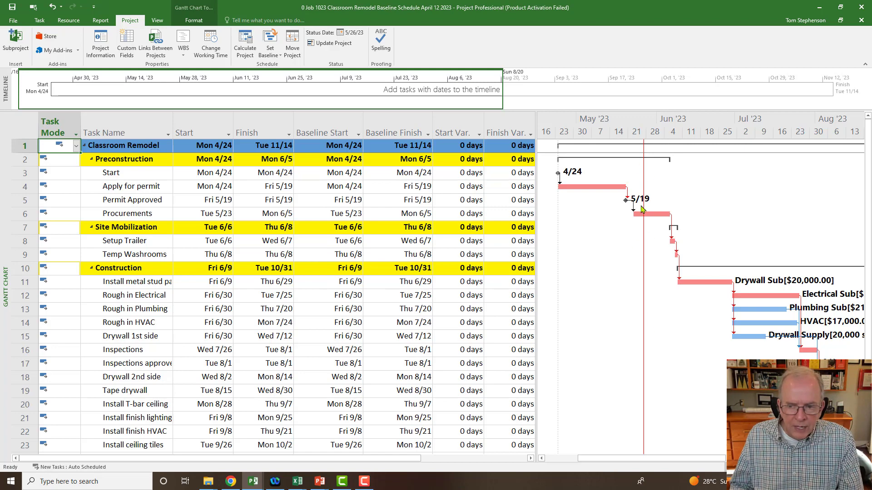
- Draw a horizontal arrow in the Gantt chart from the status date line back to the project start line, near the Site Mobilization row
left_click(196, 22)
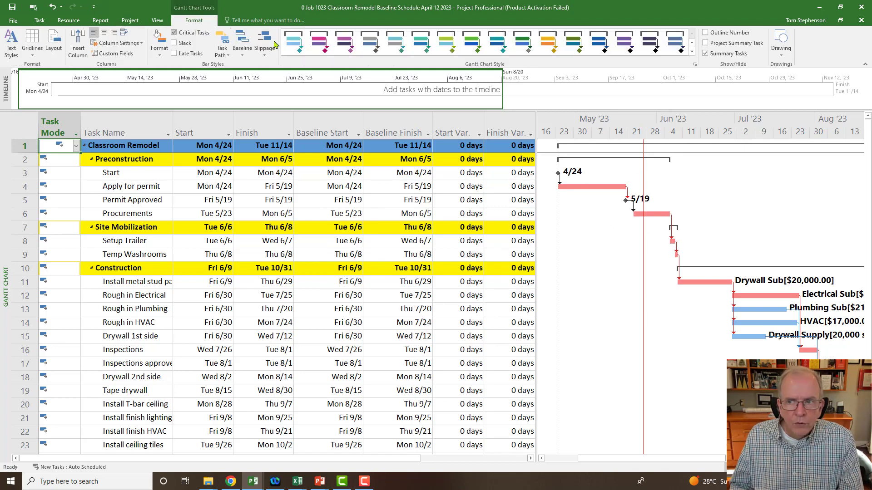
left_click(779, 54)
left_click(783, 67)
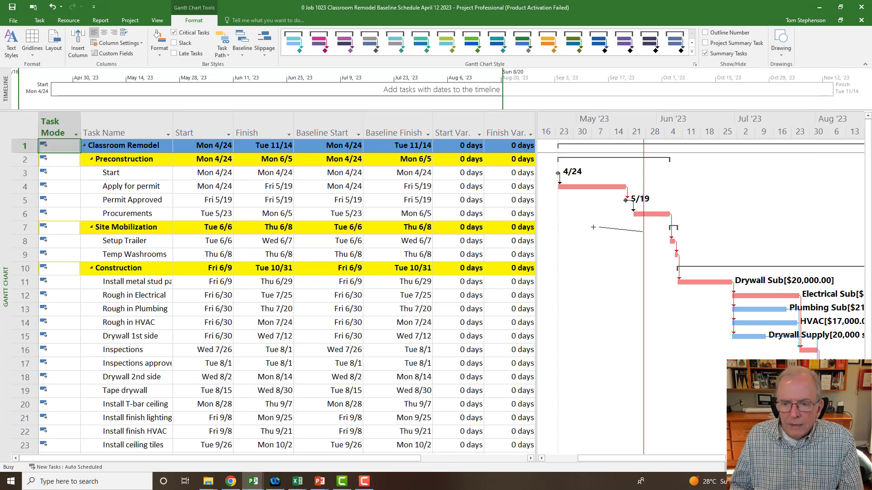
left_click_drag(593, 227, 559, 231)
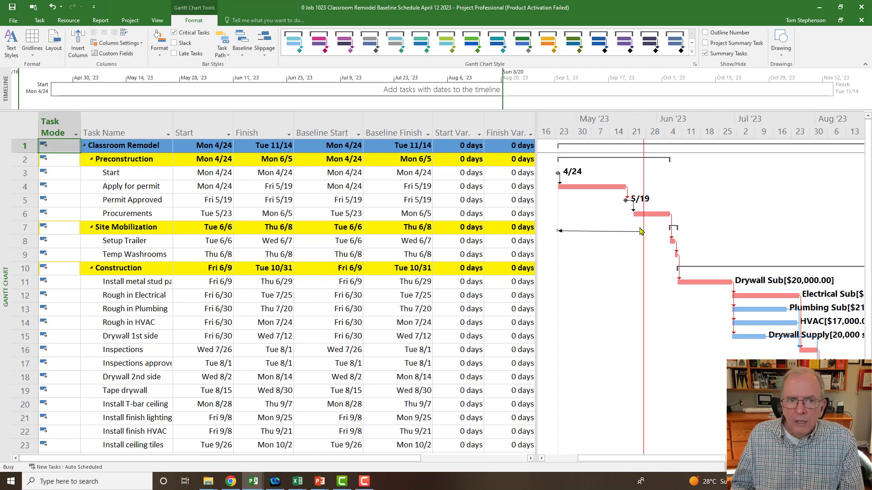
- Switch the task sheet from the Variance table to the Tracking table
left_click(130, 20)
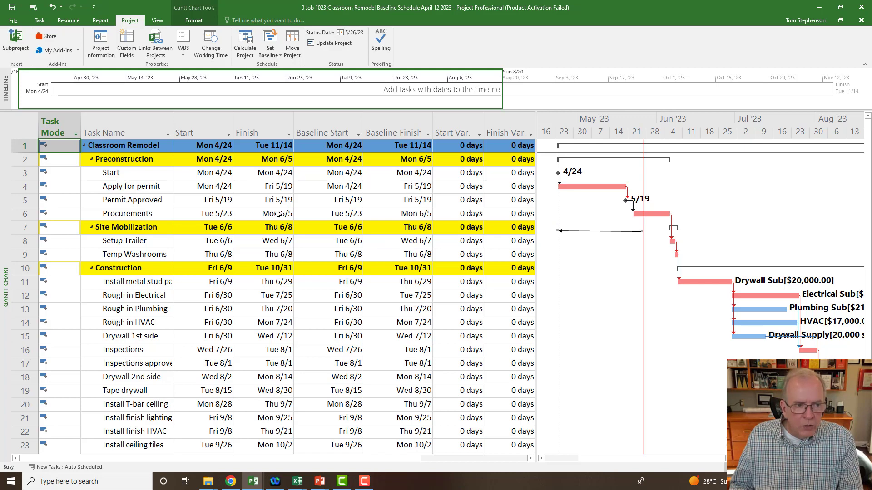
left_click(28, 126)
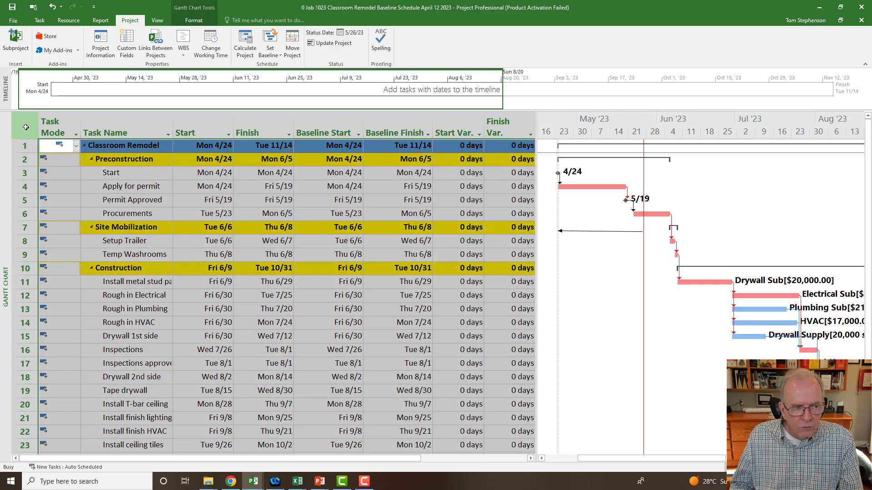
right_click(26, 127)
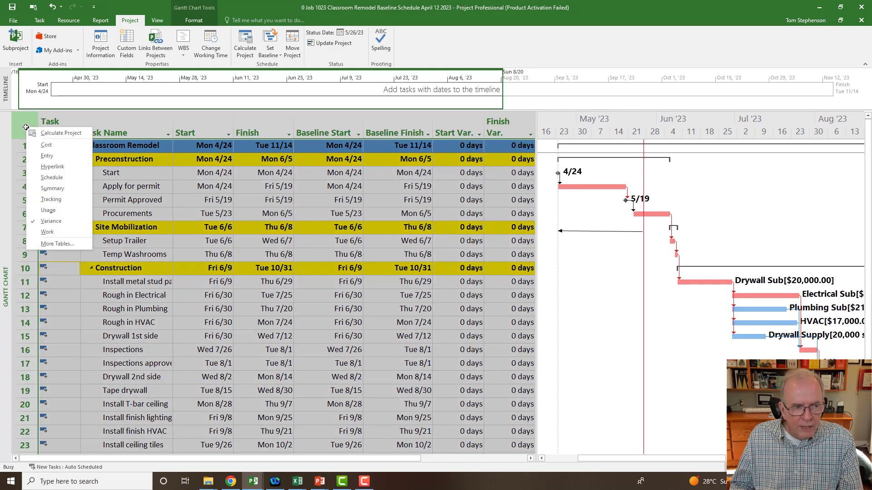
left_click(47, 199)
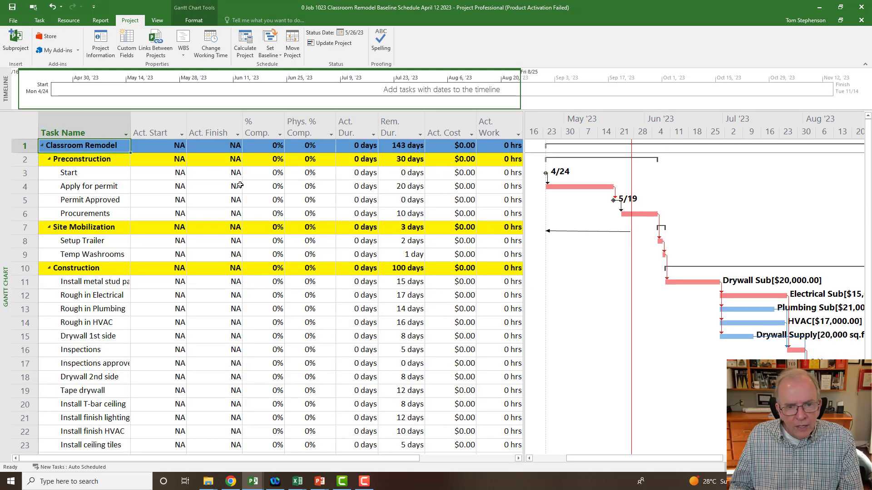
- Insert a Duration column before the Act. Start column and narrow it slightly
left_click(150, 127)
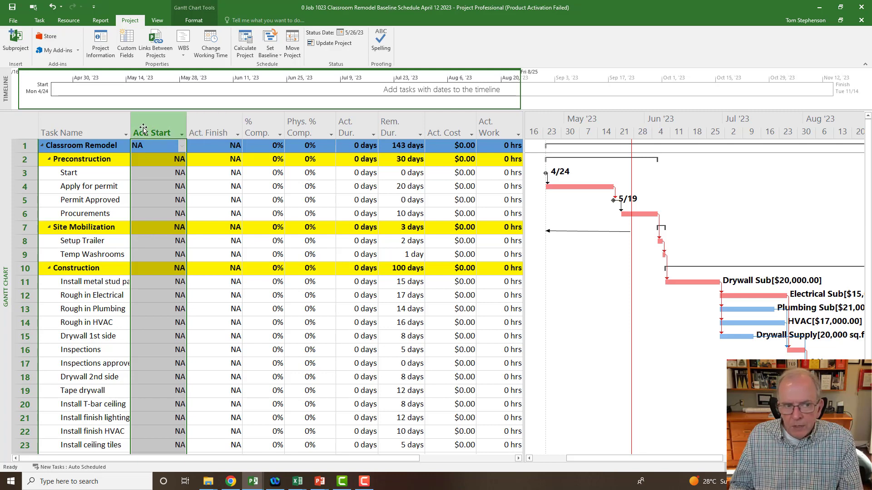
right_click(157, 126)
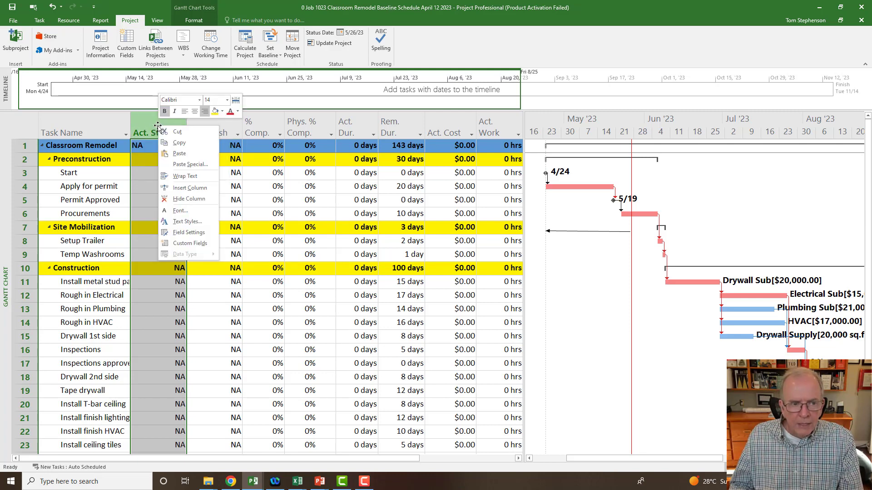
left_click(190, 188)
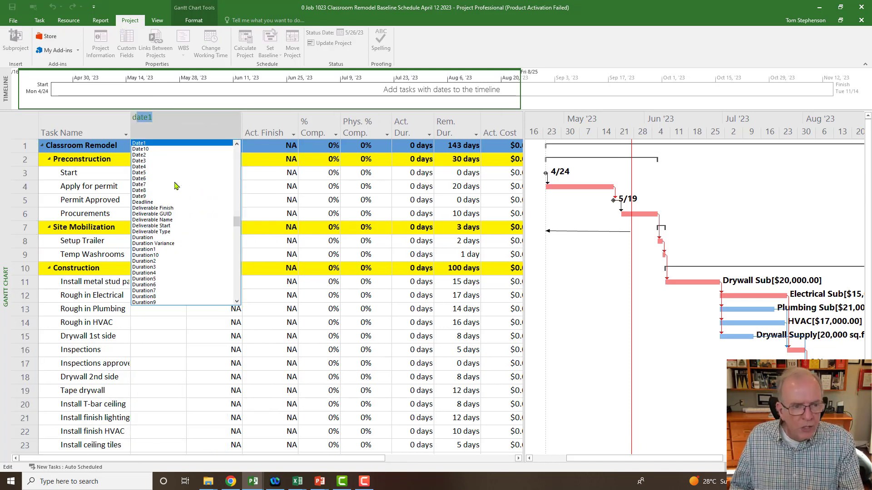
type("date1")
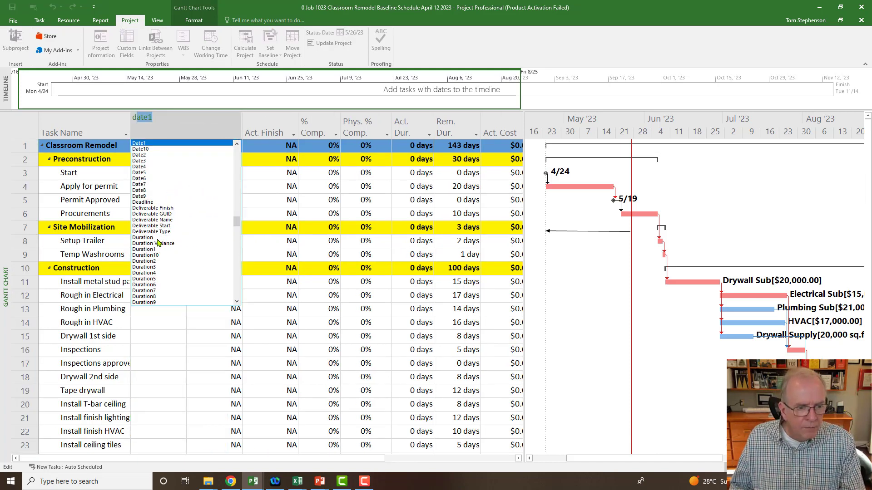
key("Return")
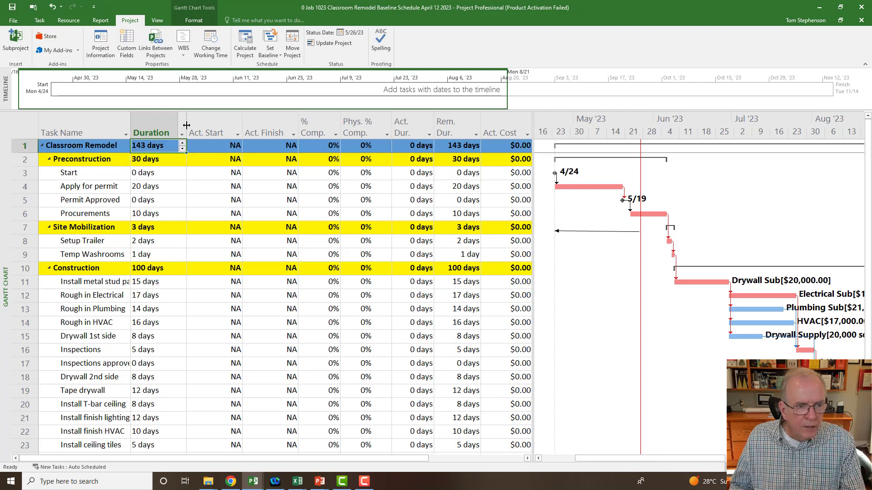
left_click_drag(186, 124, 168, 125)
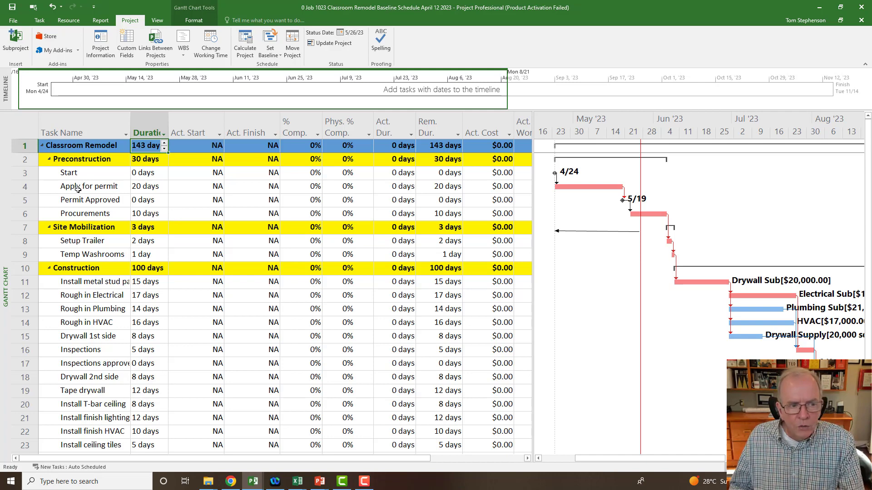
- Set the duration of the Apply for permit task to 22 days and check its Gantt bar against the status date line
left_click(147, 187)
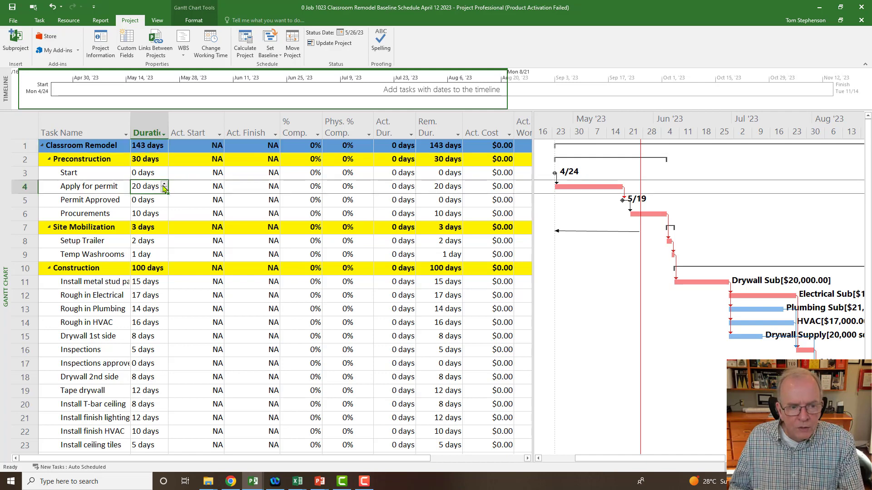
left_click(164, 185)
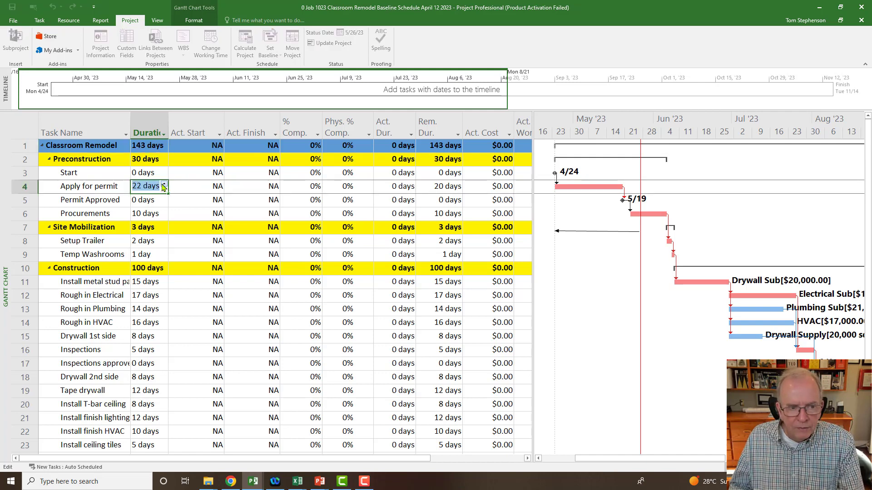
left_click(115, 203)
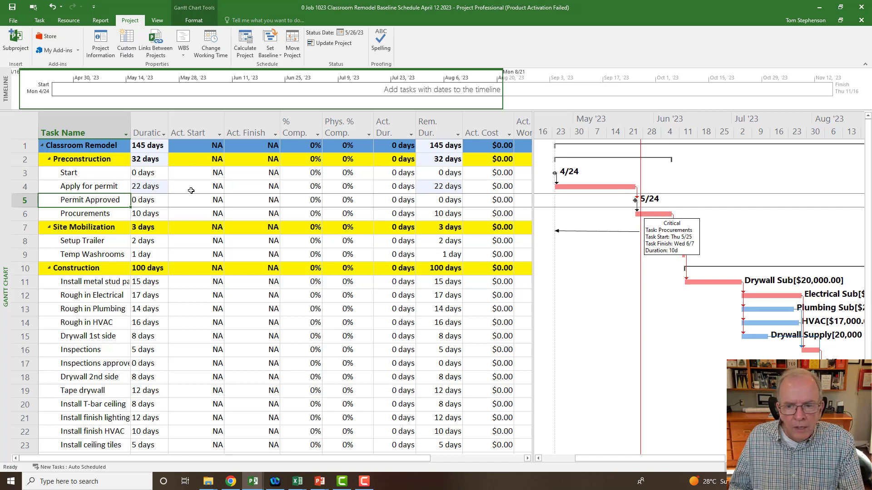
left_click(563, 188)
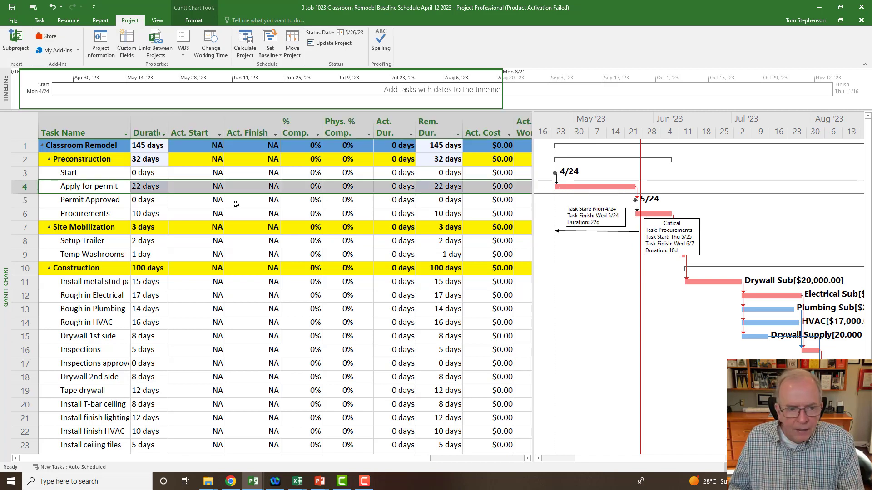
left_click(119, 279)
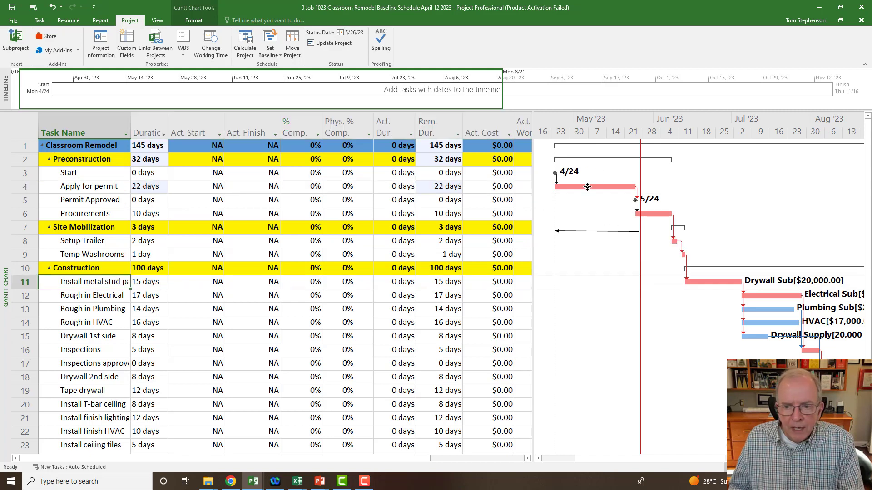
mouse_move(587, 187)
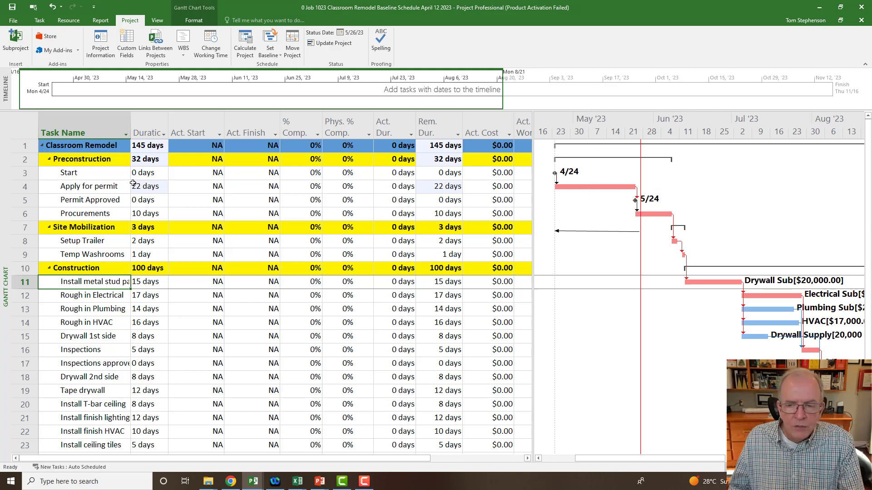
- Set the actual start of the Apply for permit task to Monday, April 24, 2023
left_click(216, 186)
left_click(219, 187)
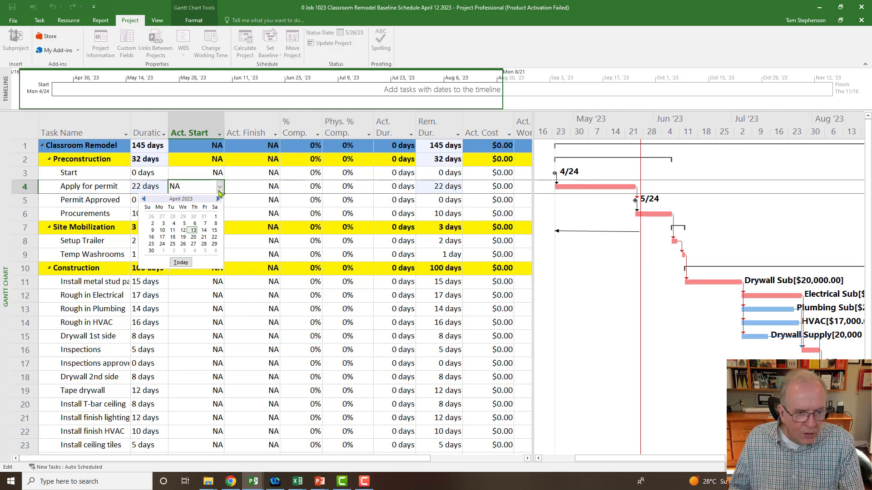
left_click(162, 244)
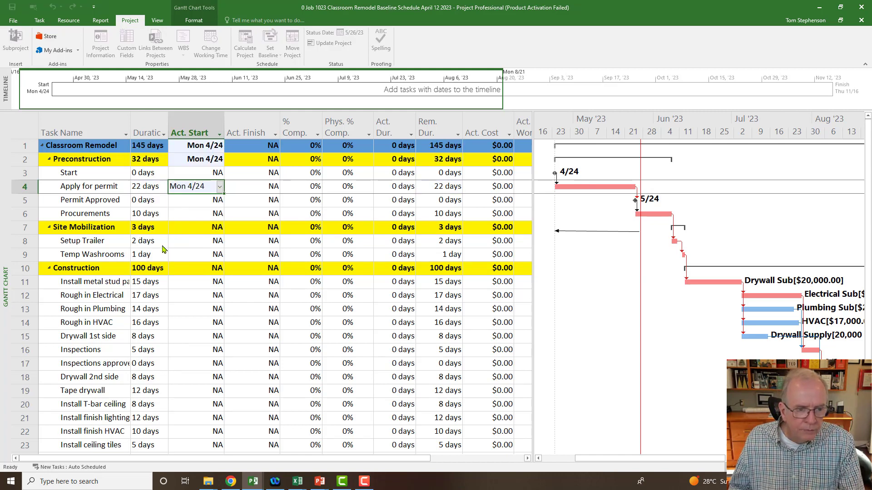
left_click(259, 188)
left_click(276, 187)
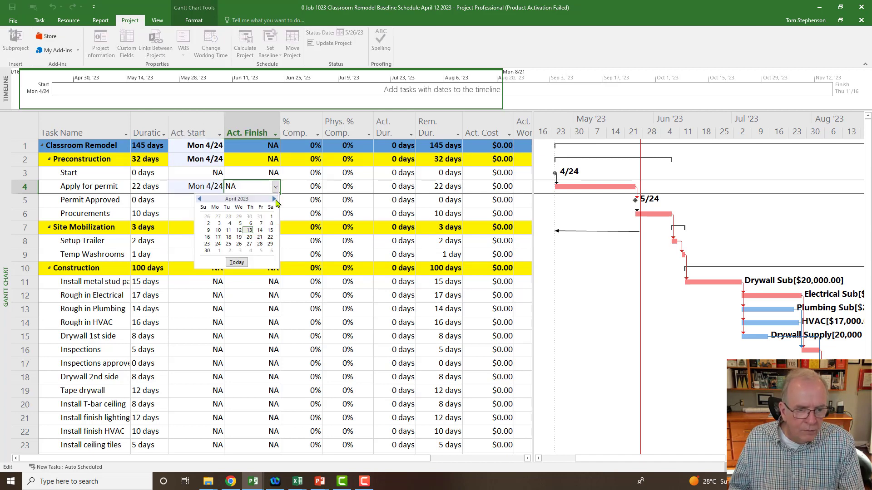
left_click(275, 200)
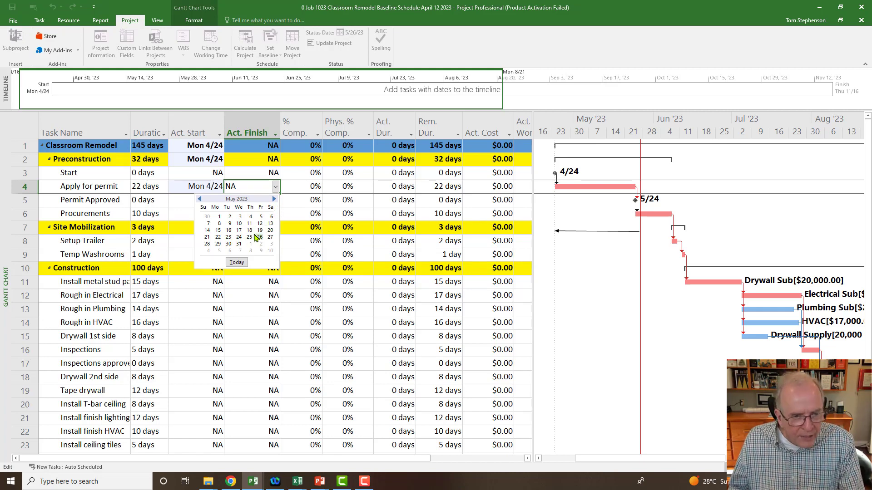
key("Escape")
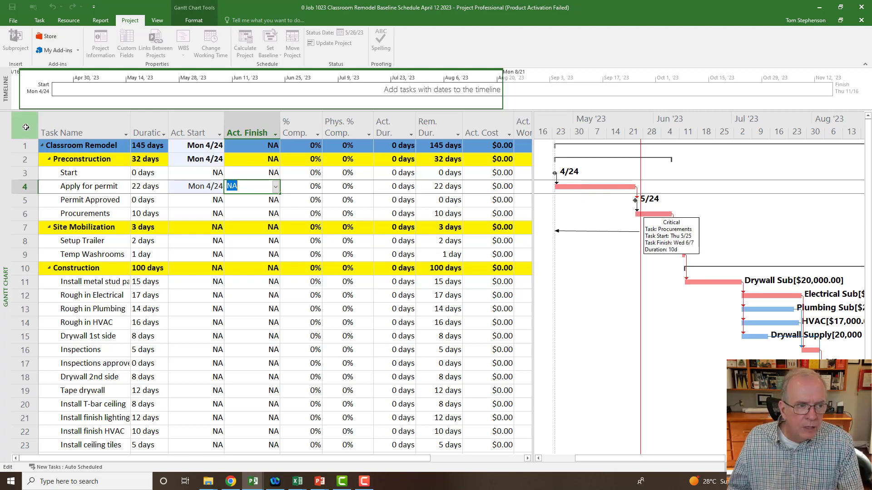
- Select all tasks in the schedule and mark them on track up to the status date
left_click(26, 128)
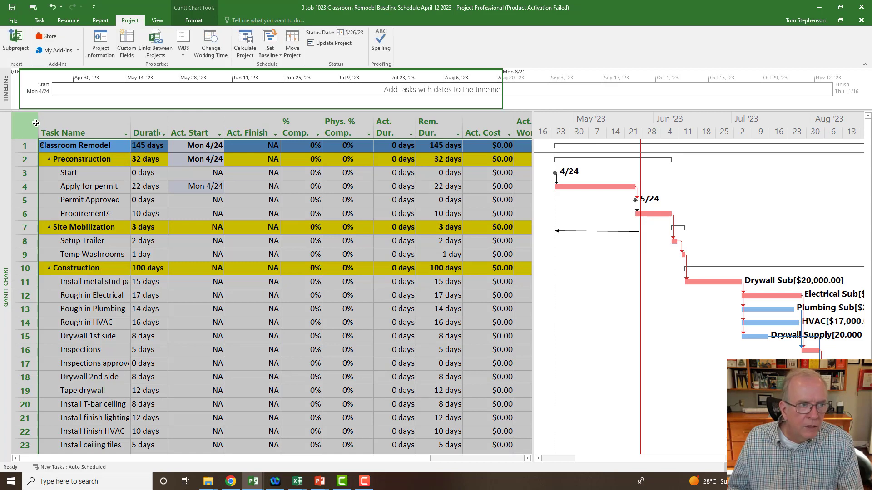
left_click(39, 21)
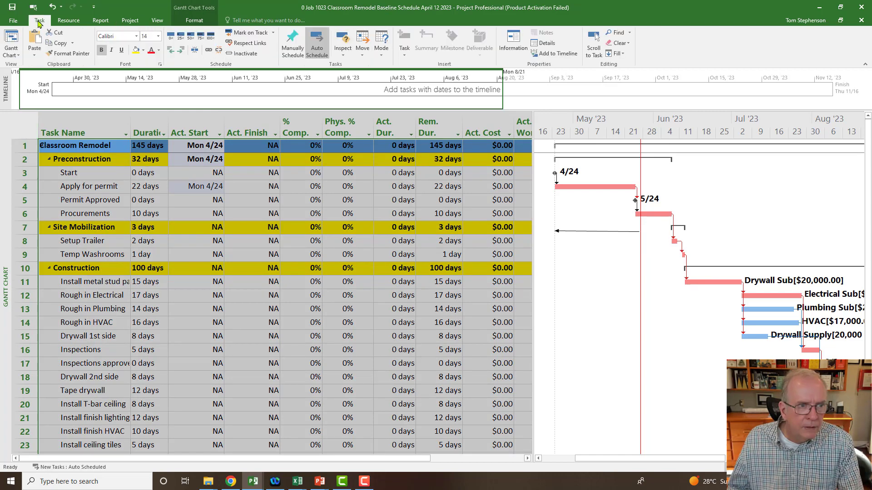
left_click(241, 36)
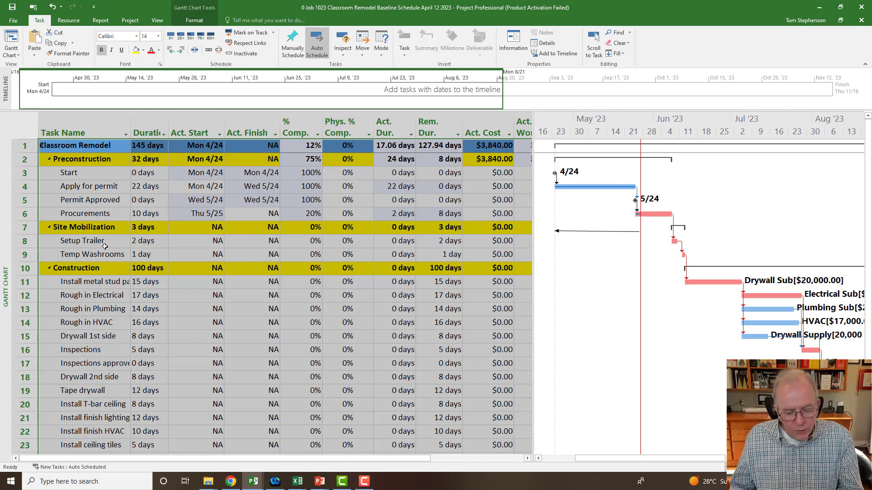
- Switch to the Tracking Gantt view and widen its chart area to show the bars around the Permit Approved task
right_click(6, 229)
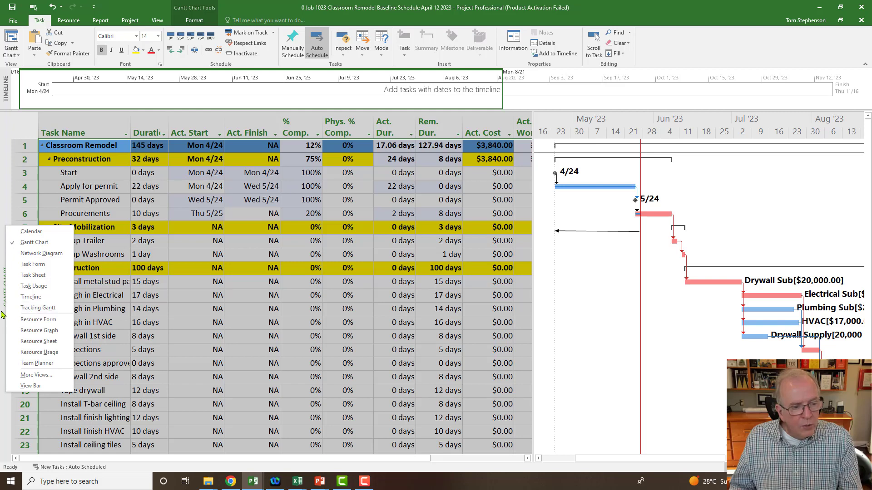
left_click(16, 311)
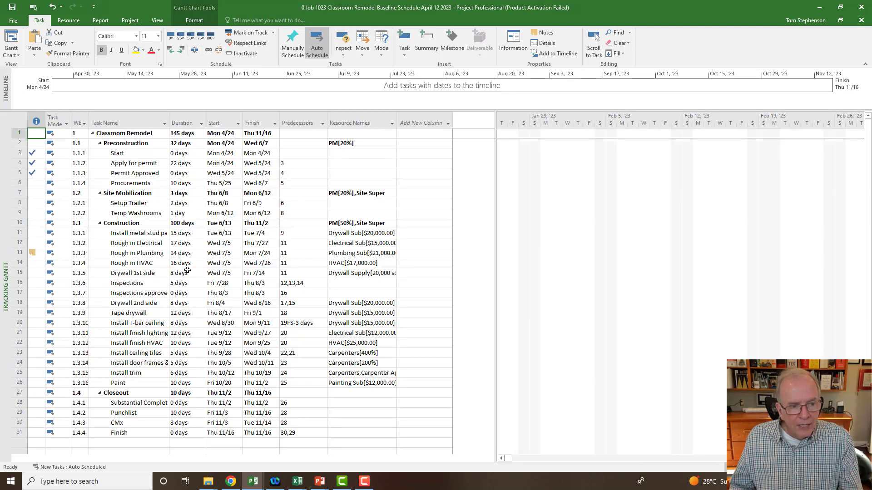
left_click(133, 174)
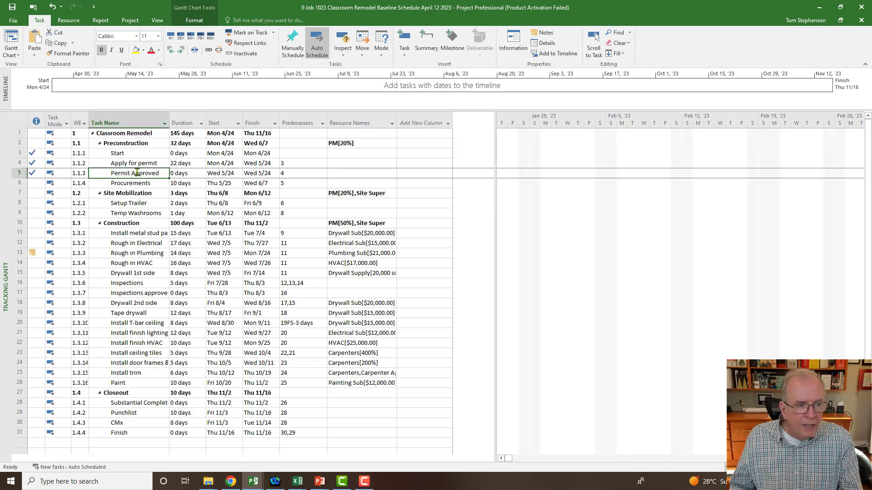
left_click(594, 48)
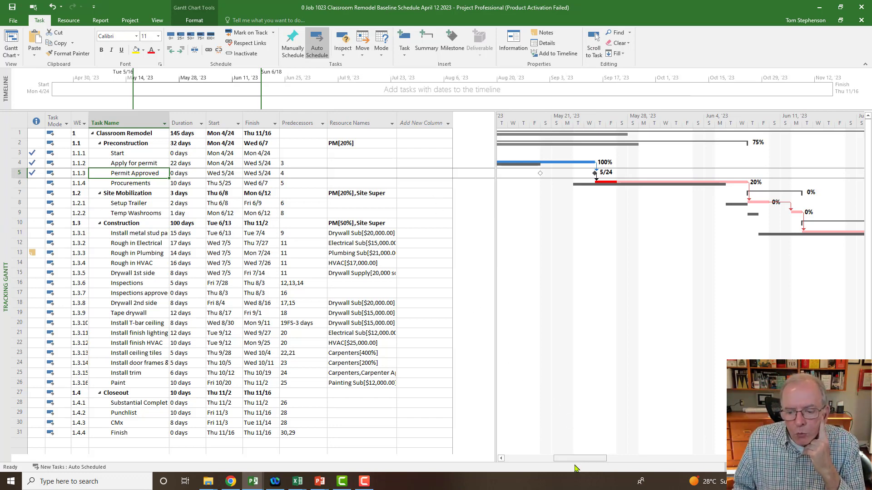
left_click_drag(575, 461, 540, 457)
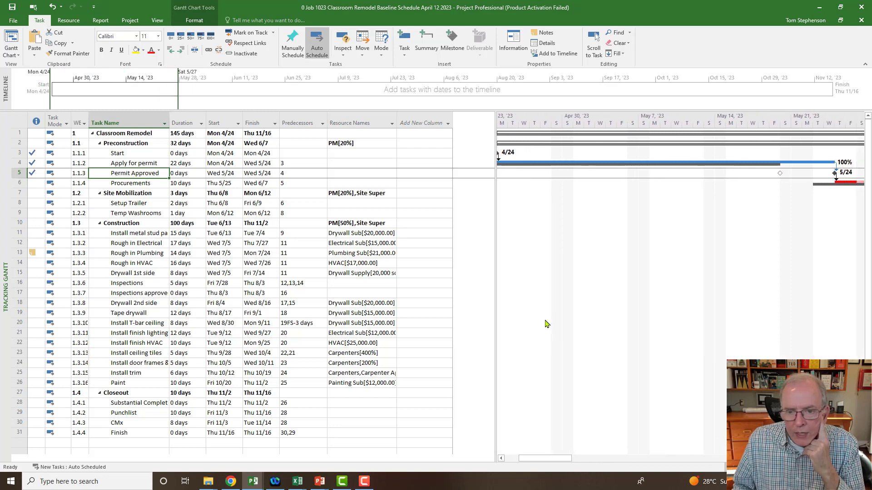
left_click_drag(496, 248, 399, 267)
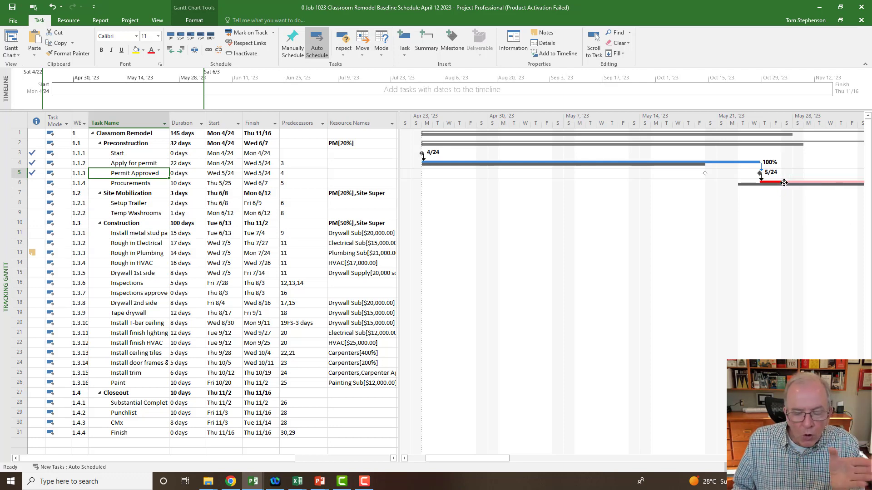
left_click_drag(475, 458, 514, 459)
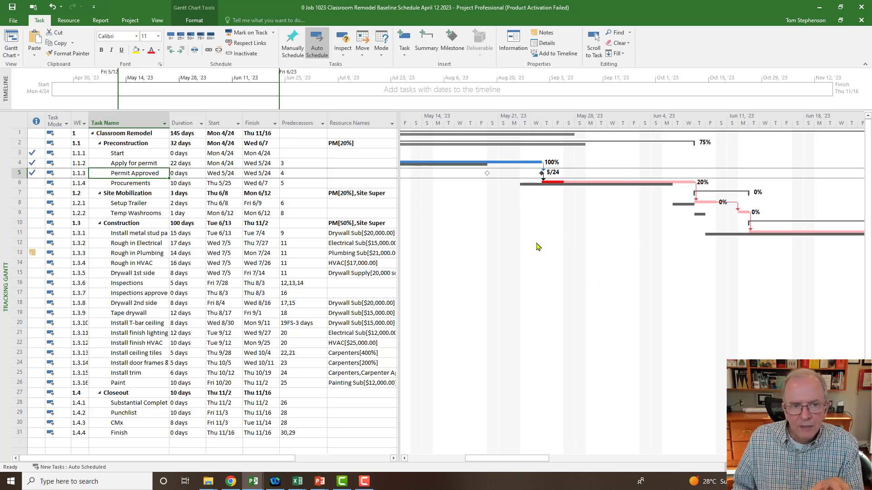
- Format the Status Date gridline in the Tracking Gantt chart as a solid red line
left_click(130, 20)
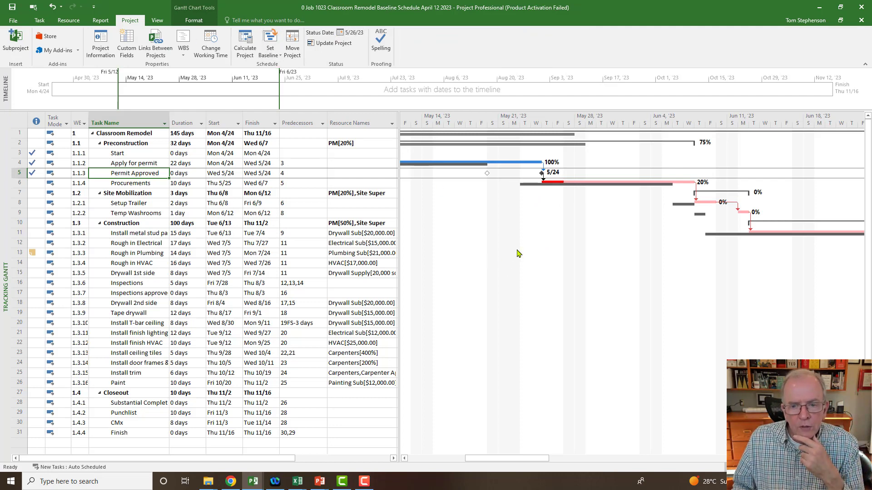
right_click(527, 239)
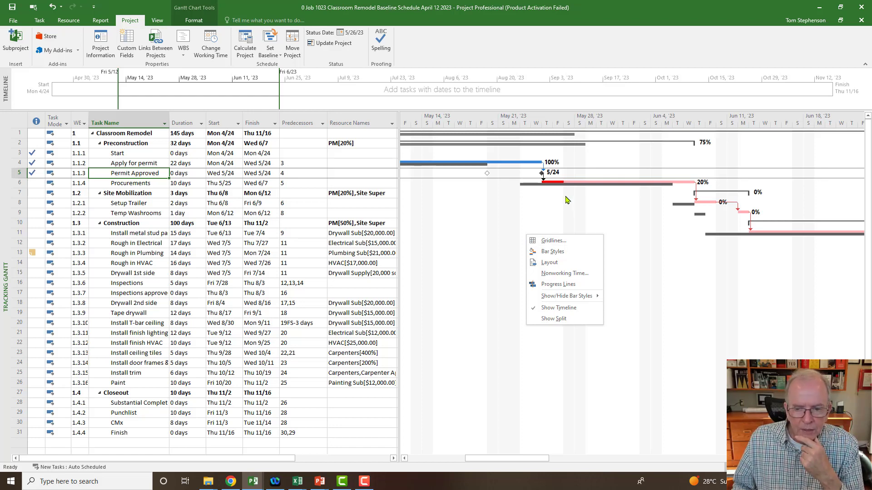
left_click(548, 241)
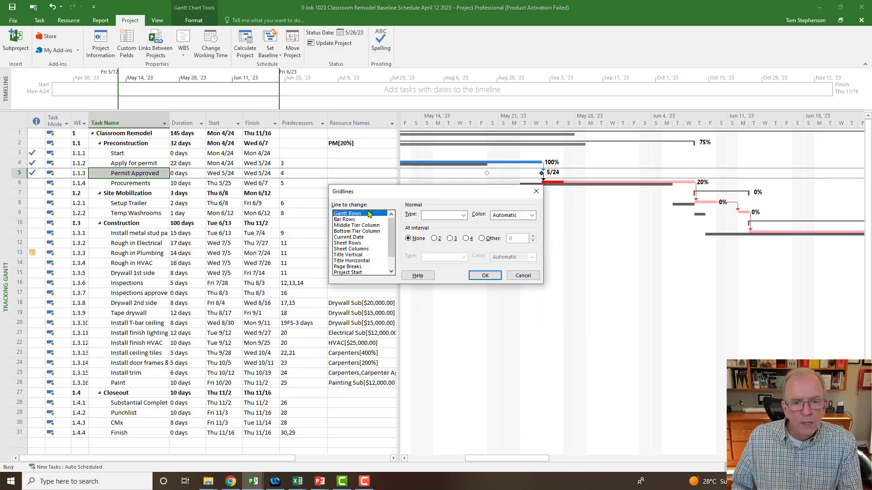
left_click_drag(392, 229, 397, 262)
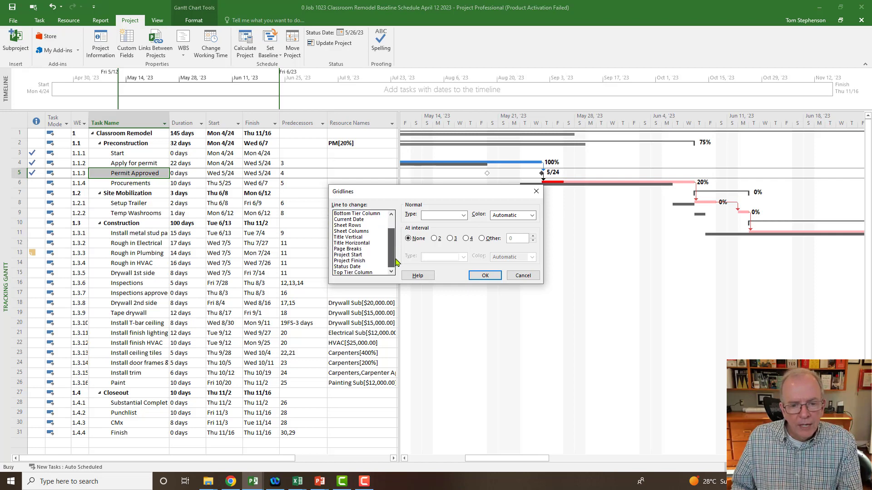
left_click(347, 267)
left_click(463, 215)
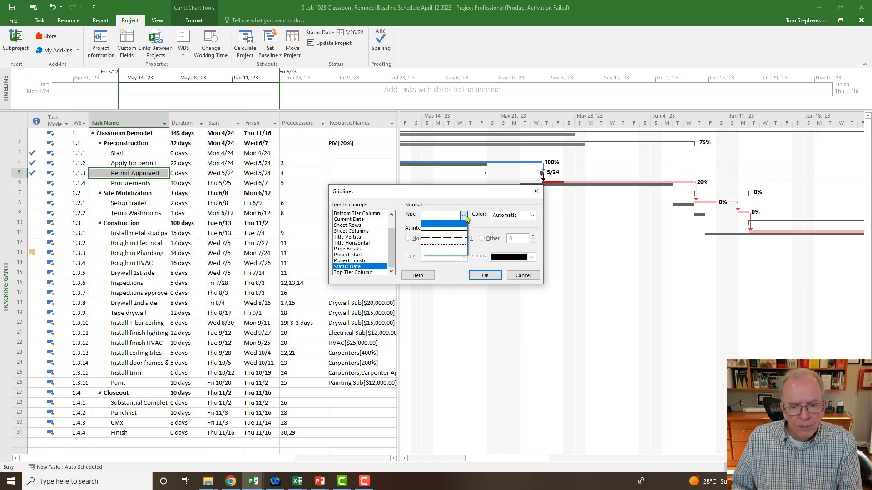
left_click(460, 231)
left_click(530, 216)
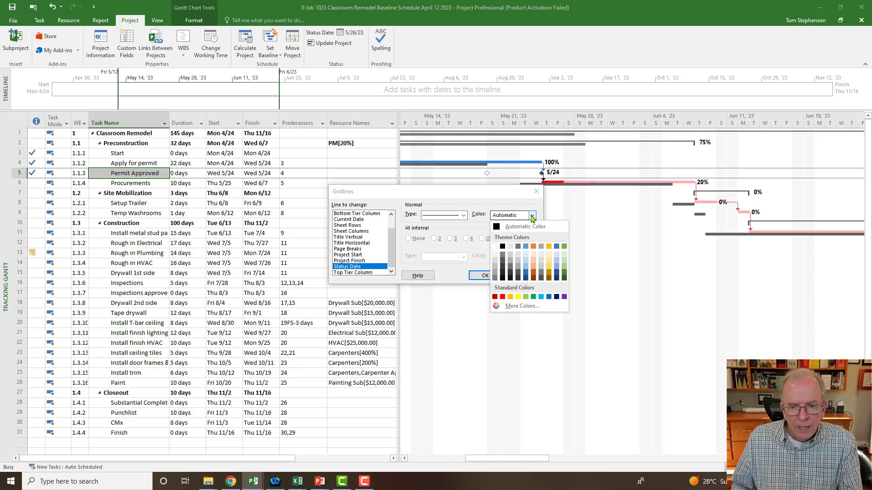
left_click(503, 297)
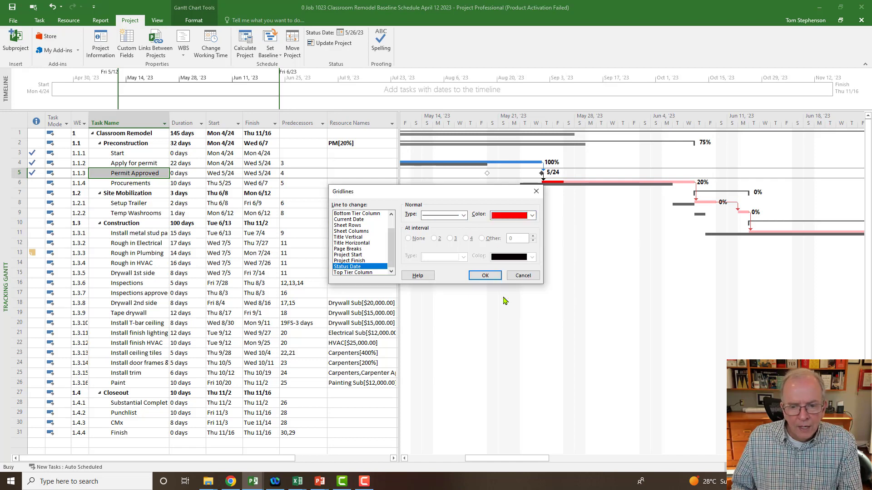
left_click(485, 275)
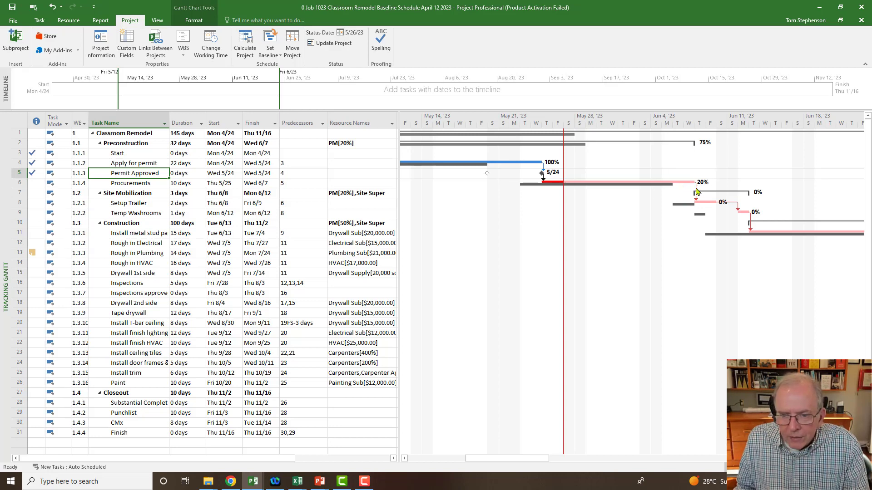
- Switch the Tracking Gantt's task sheet to the Variance table and narrow the table area to enlarge the chart
left_click(20, 116)
right_click(20, 118)
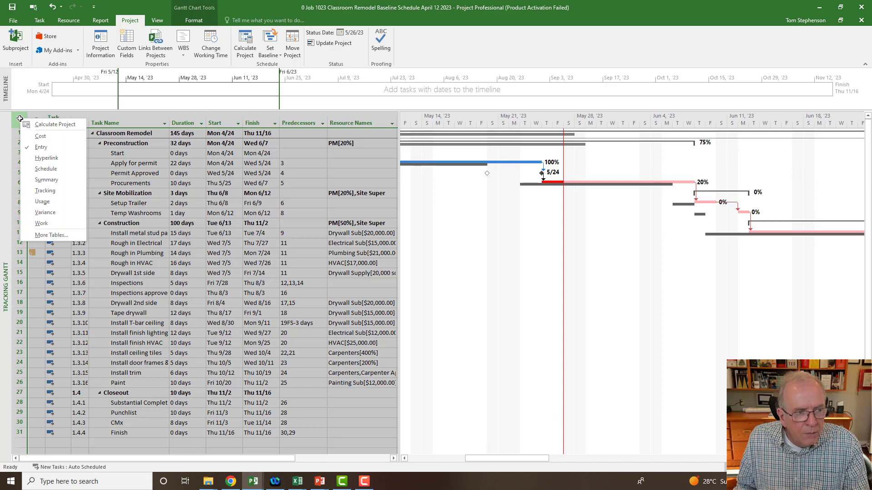
left_click(45, 213)
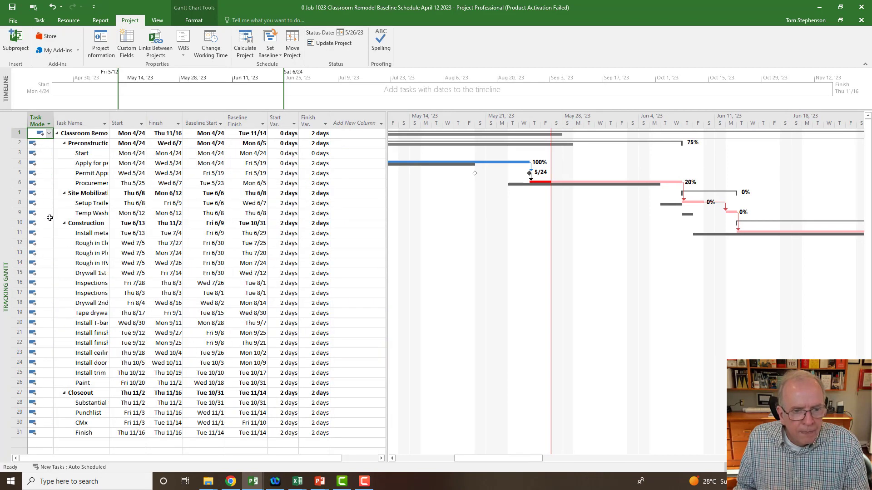
left_click_drag(386, 239, 336, 251)
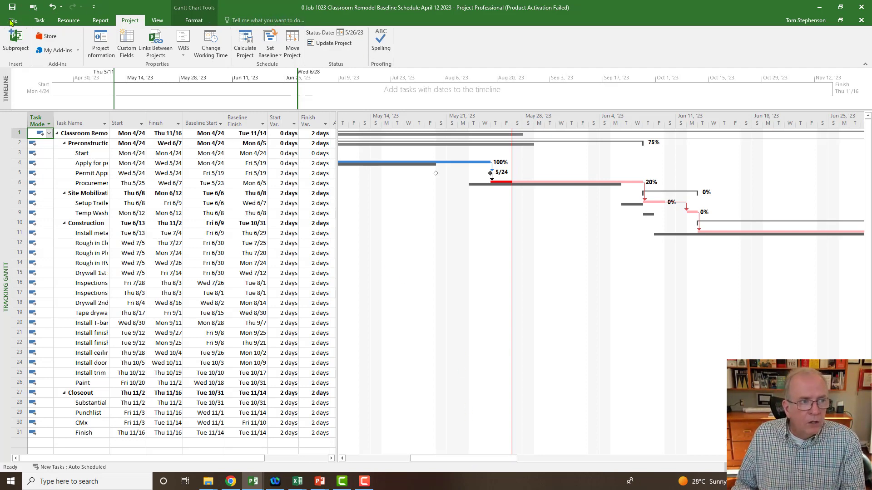
- Start saving a copy of the project on this PC in the Apr 12 Classroom Remodel Video 14 folder
left_click(21, 21)
left_click(26, 114)
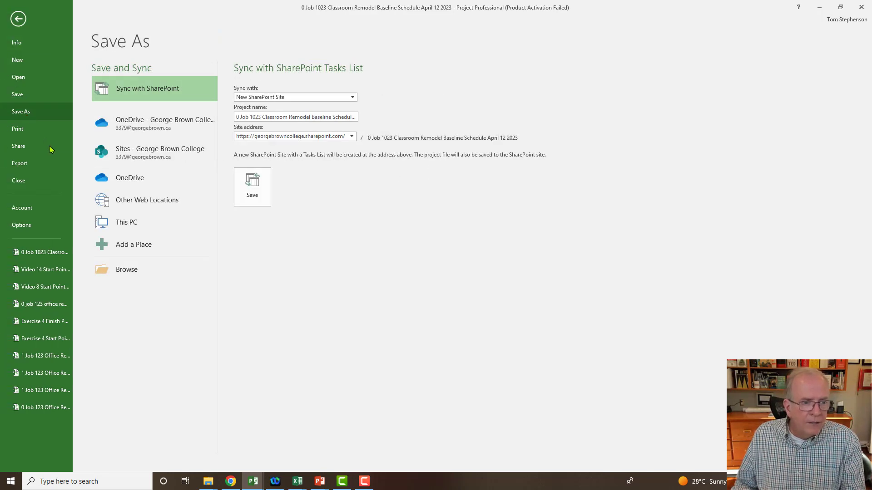
left_click(119, 222)
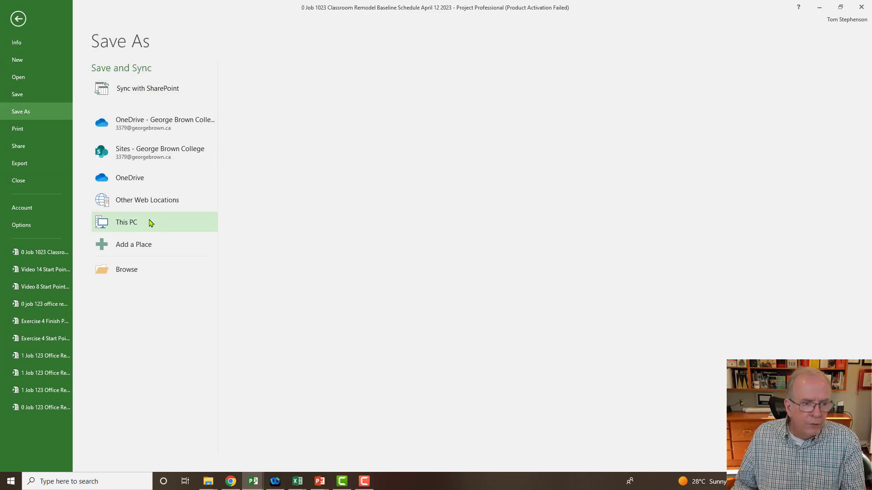
left_click(150, 222)
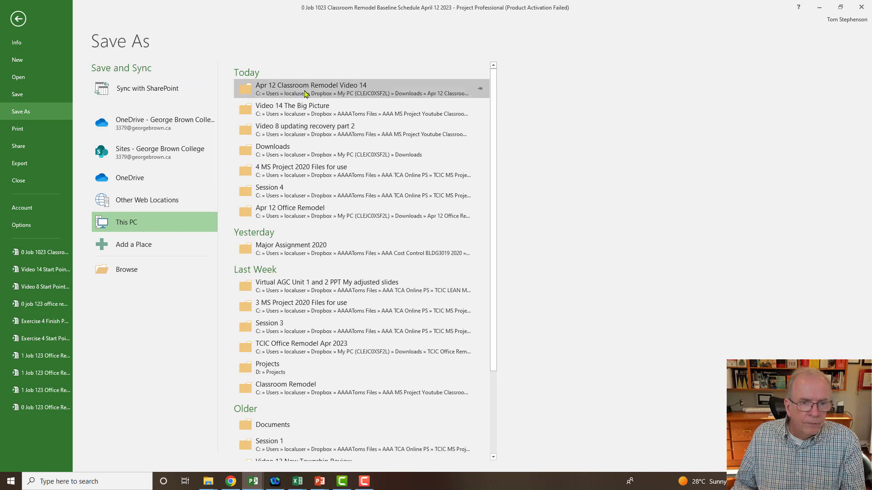
left_click(304, 94)
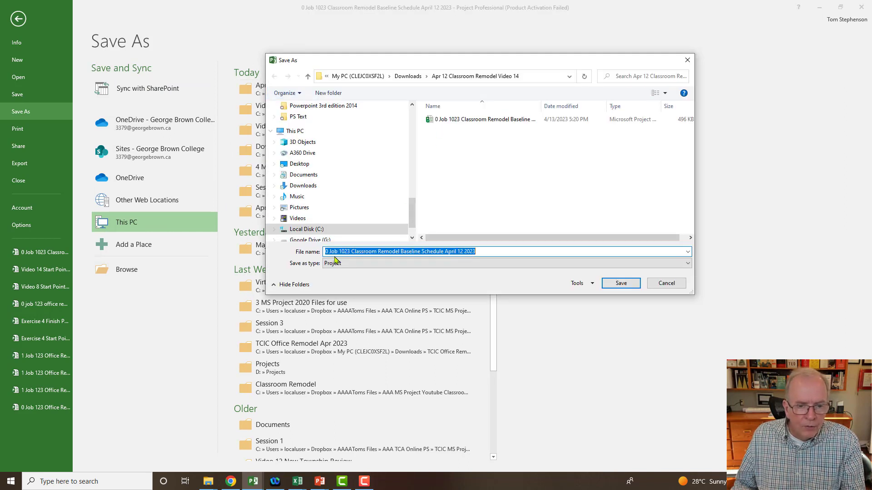
- Name the project copy "1 Job 1023 Classroom Remodel Update April 24 2023" and save it
left_click(327, 252)
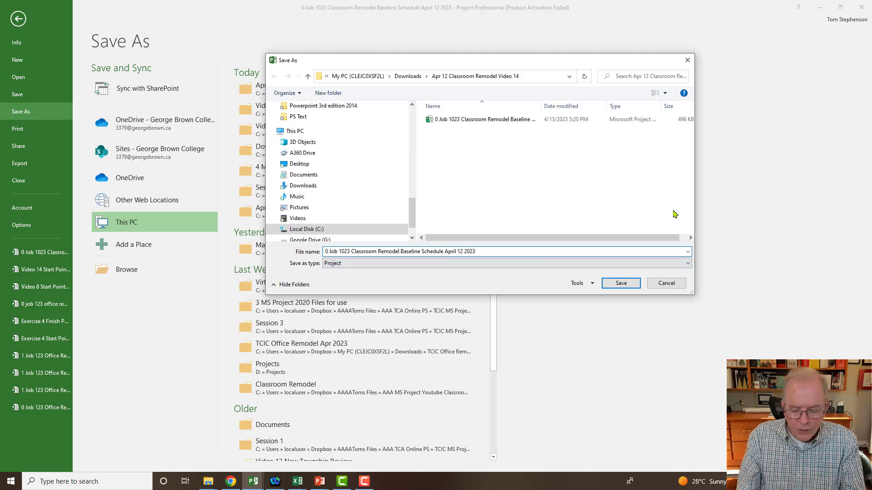
key("BackSpace")
type("1")
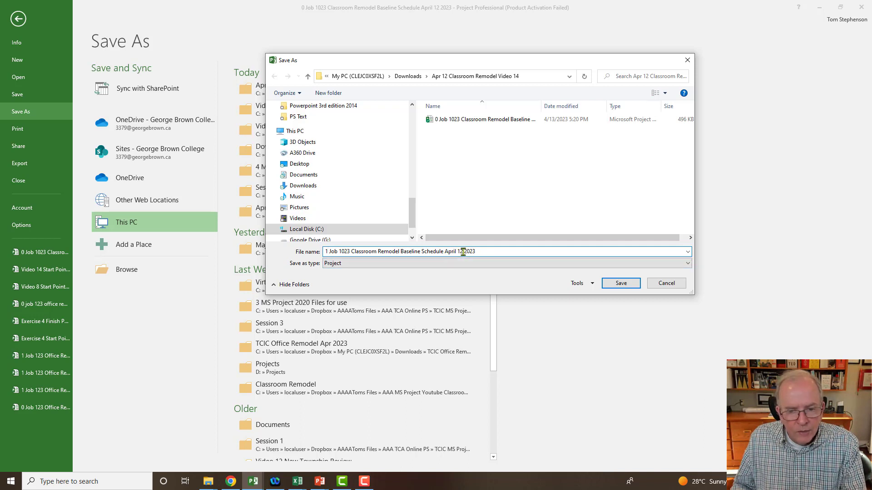
left_click(463, 252)
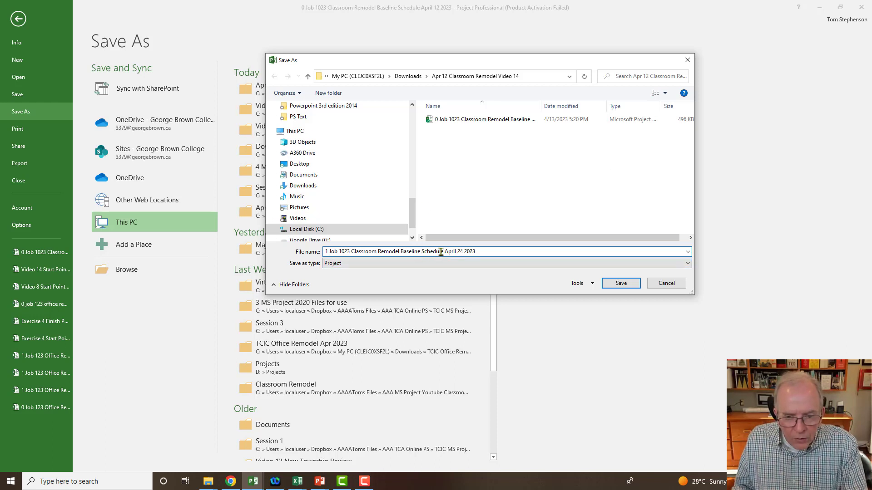
left_click(444, 251)
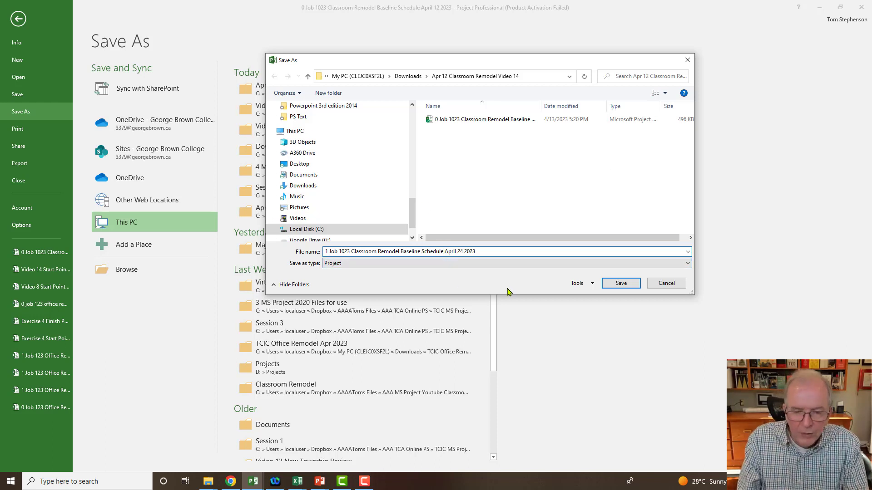
key("BackSpace")
key("BackSpace")
key("BackSpace")
key("BackSpace")
key("BackSpace")
key("BackSpace")
key("BackSpace")
key("BackSpace")
key("BackSpace")
key("BackSpace")
key("BackSpace")
key("BackSpace")
key("BackSpace")
key("BackSpace")
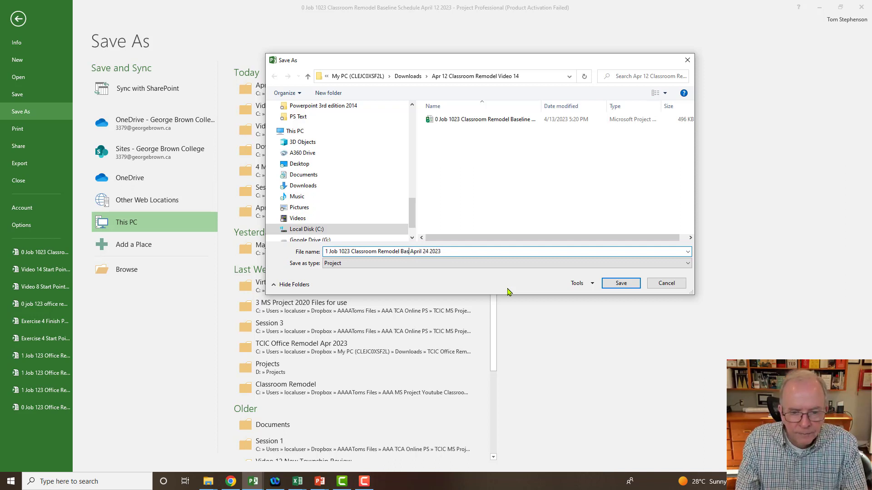
key("BackSpace")
key("BackSpace")
key("BackSpace")
type("Update")
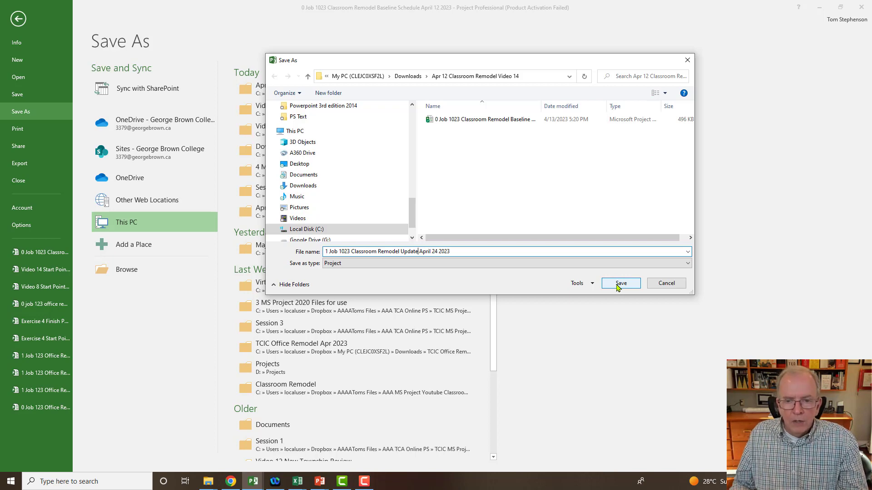
left_click(620, 283)
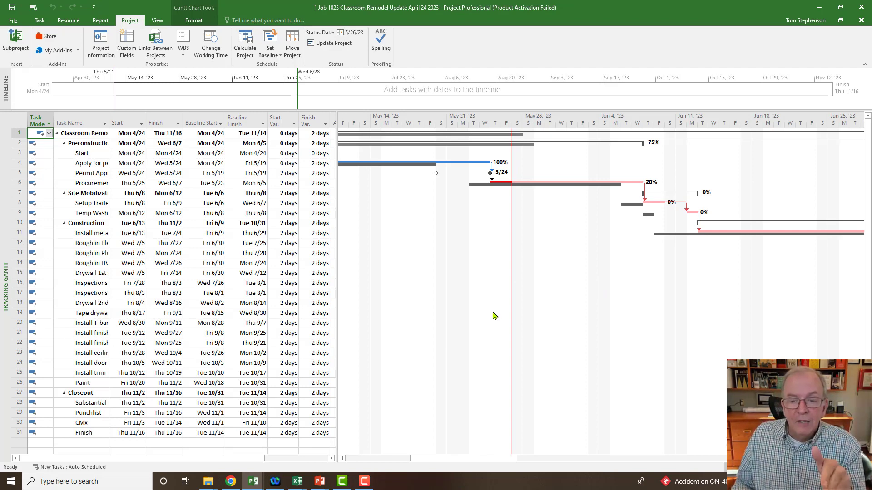
- Draw a horizontal arrow about two weeks long in the blank chart area beside the Rough in Plumbing and Rough in HVAC rows
left_click_drag(503, 459, 529, 461)
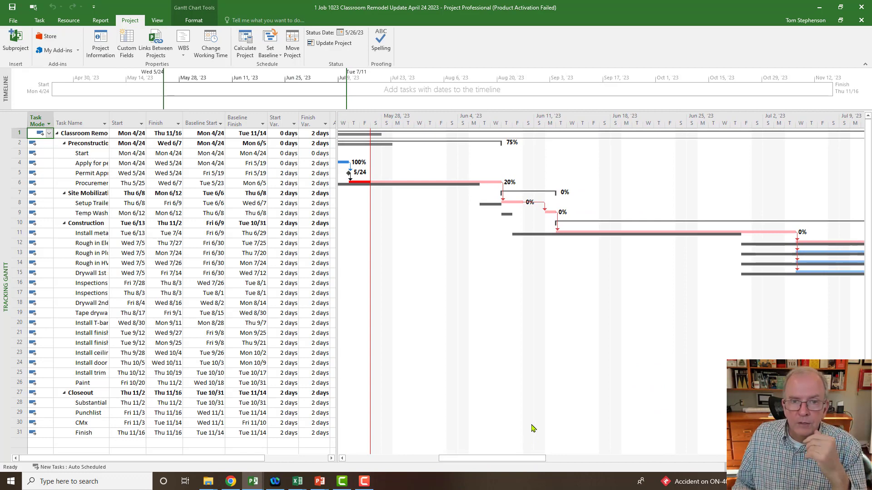
left_click(198, 24)
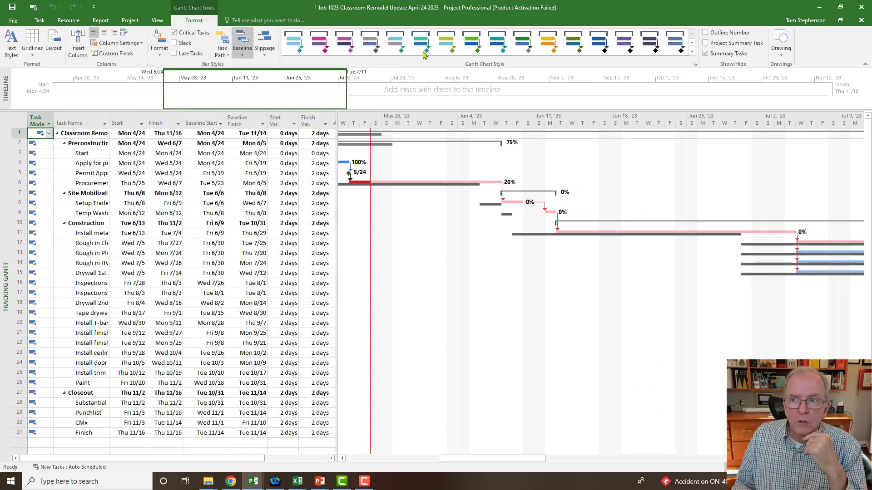
left_click(780, 52)
left_click(792, 64)
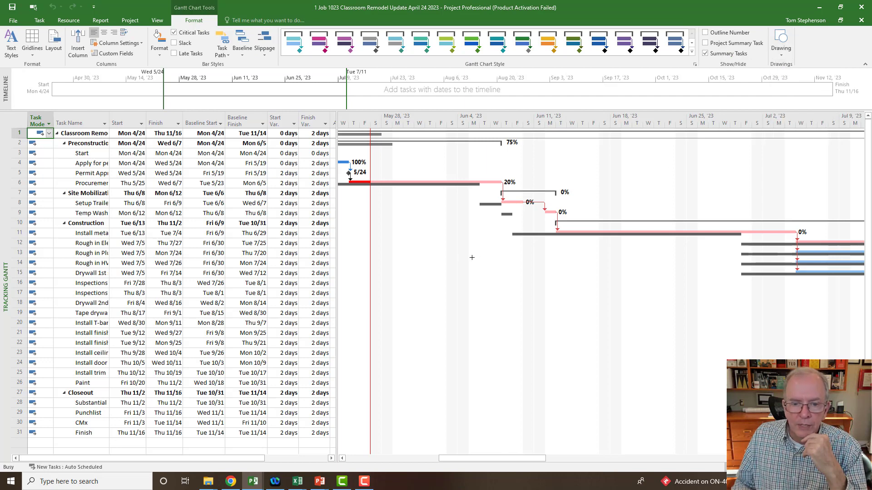
left_click_drag(377, 259, 529, 259)
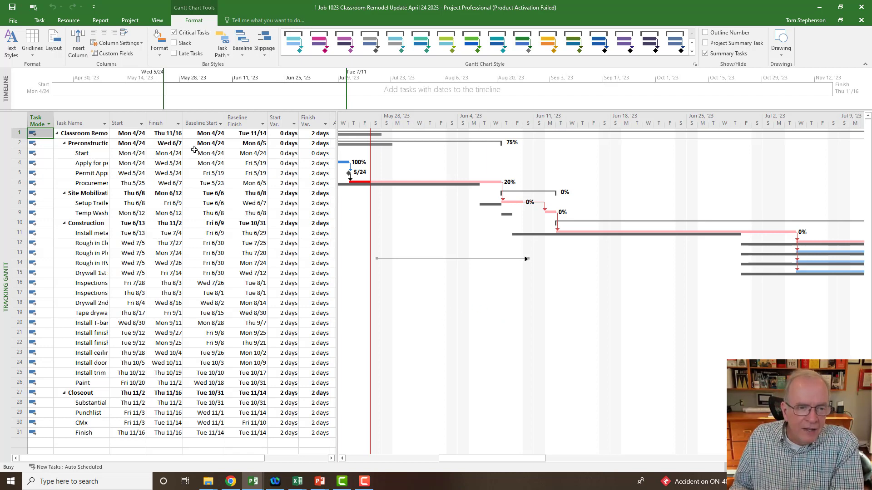
- Insert a Duration column before the Start column in the Variance table
left_click(130, 119)
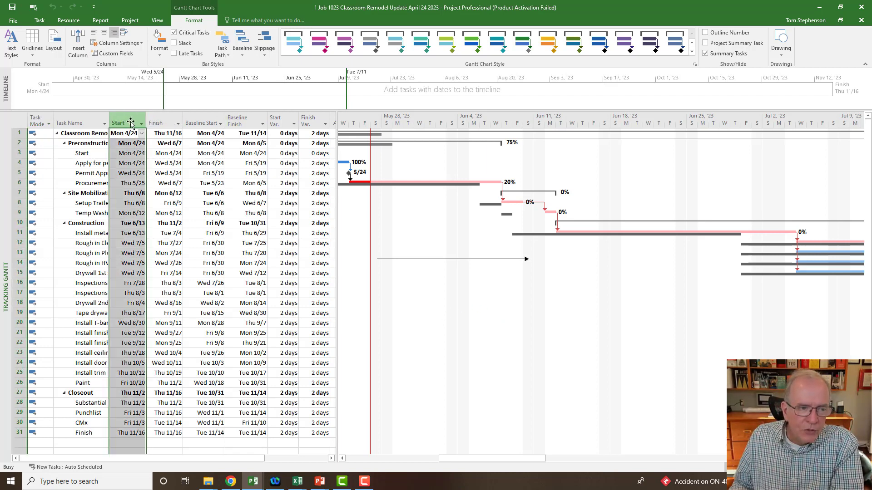
right_click(131, 119)
left_click(163, 184)
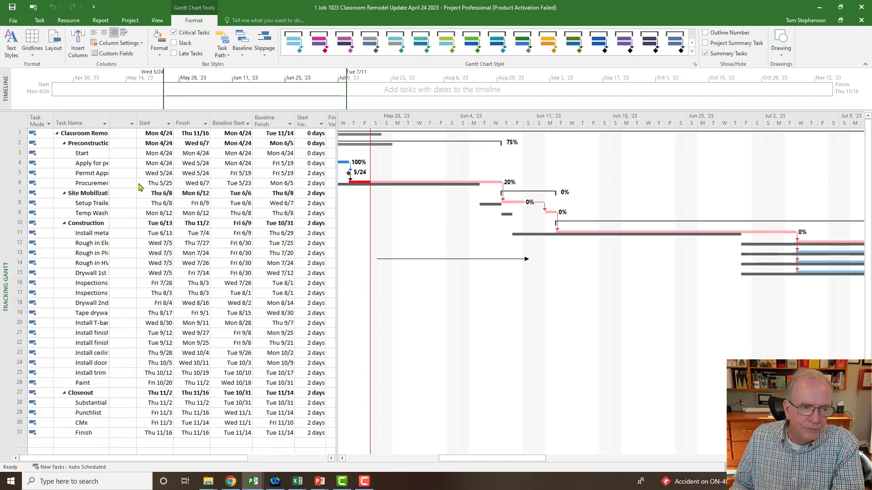
type("date1")
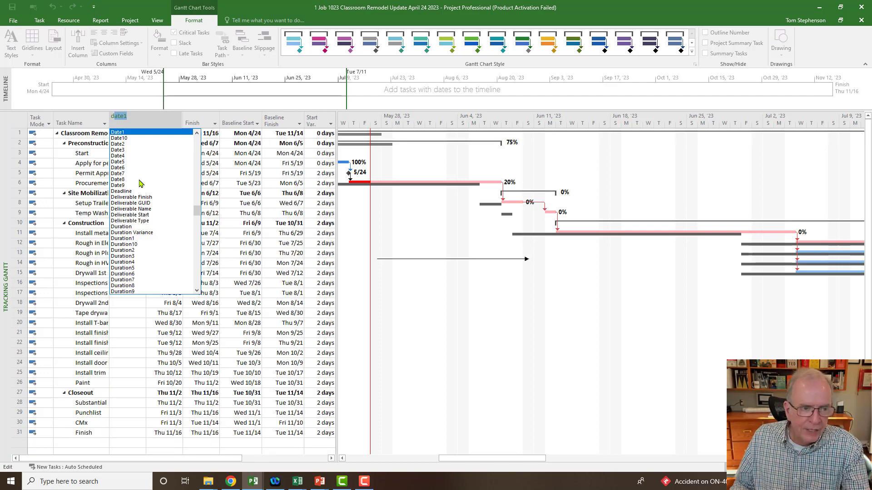
left_click(128, 227)
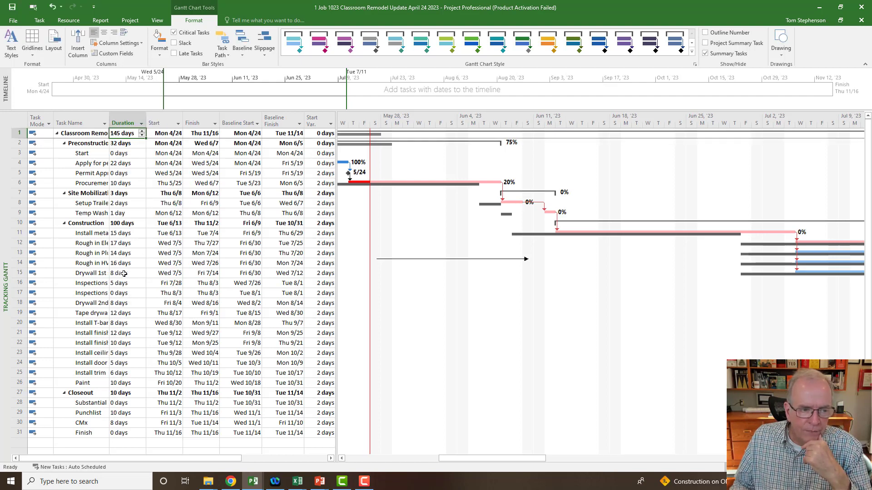
left_click(159, 122)
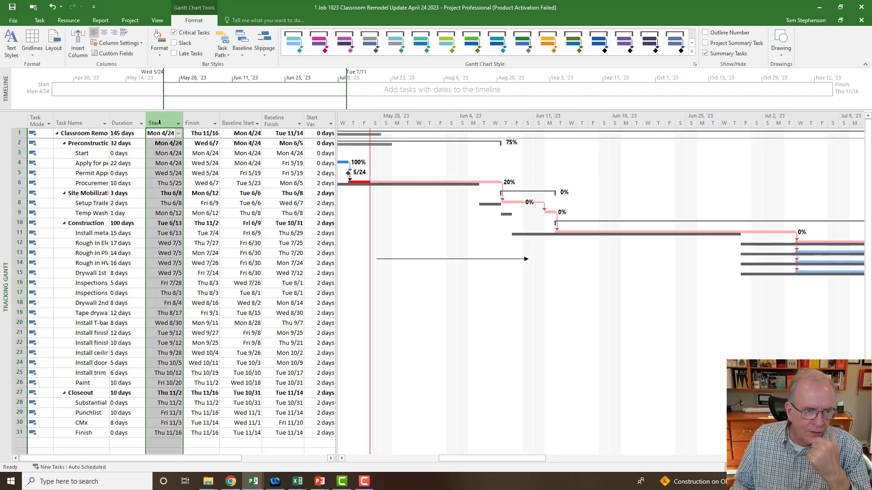
right_click(159, 123)
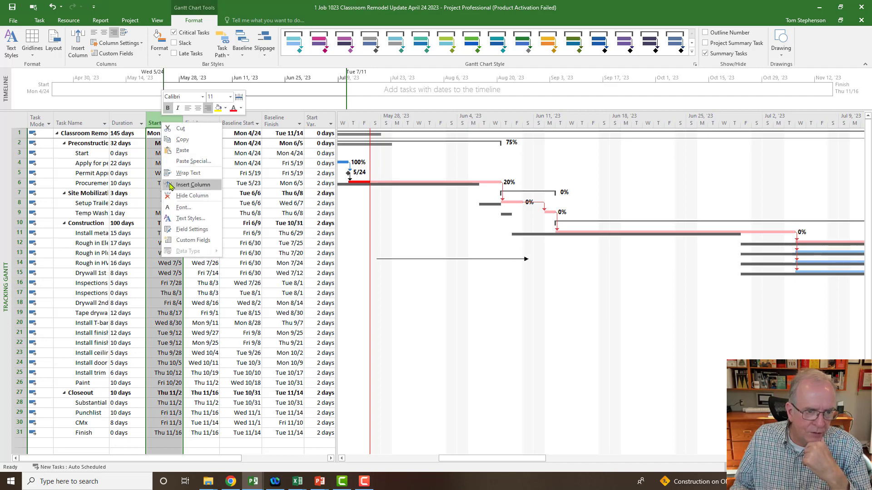
key("Escape")
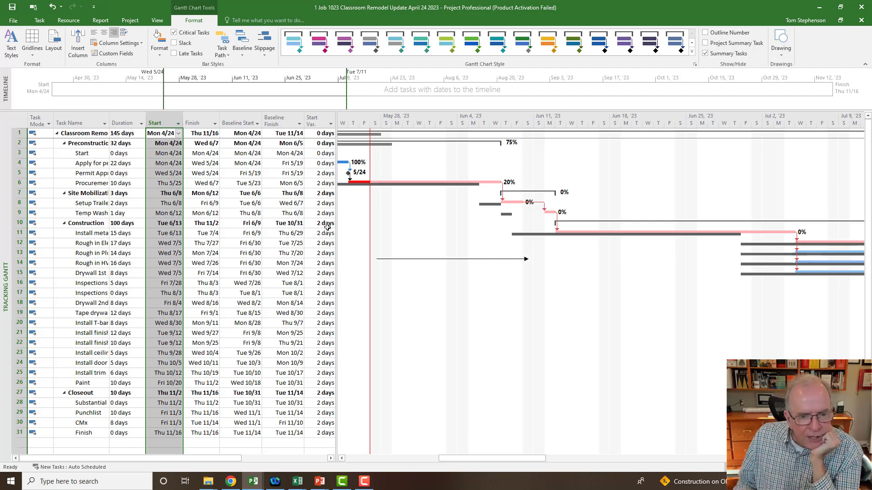
- Widen the table area to show the Finish Variance column in full and compare the task bars with their baselines through mid-July
left_click_drag(335, 196, 372, 194)
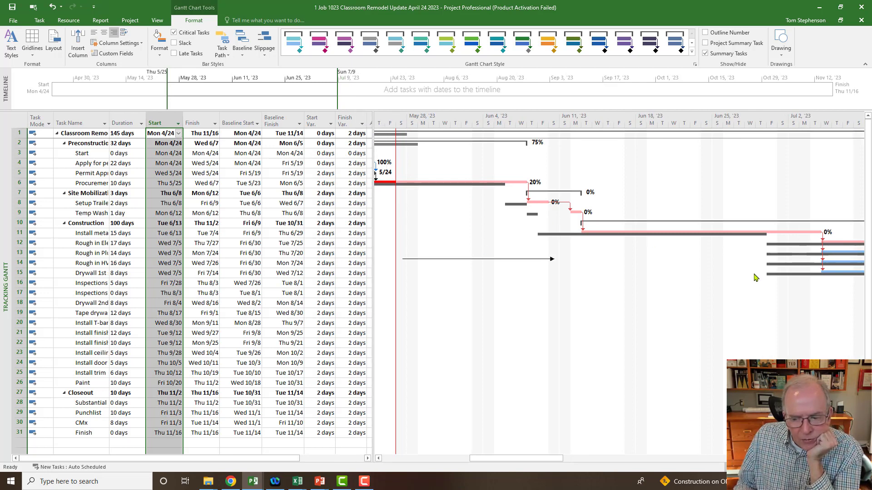
left_click_drag(533, 460, 566, 461)
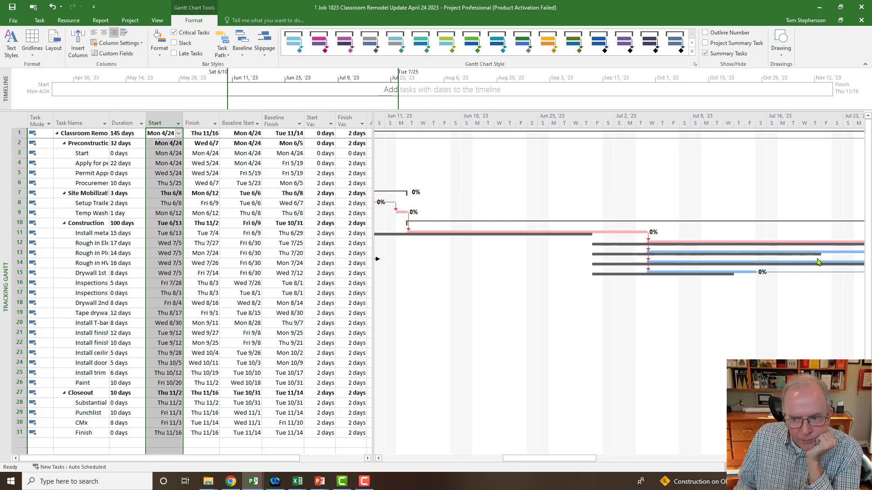
left_click_drag(545, 459, 634, 385)
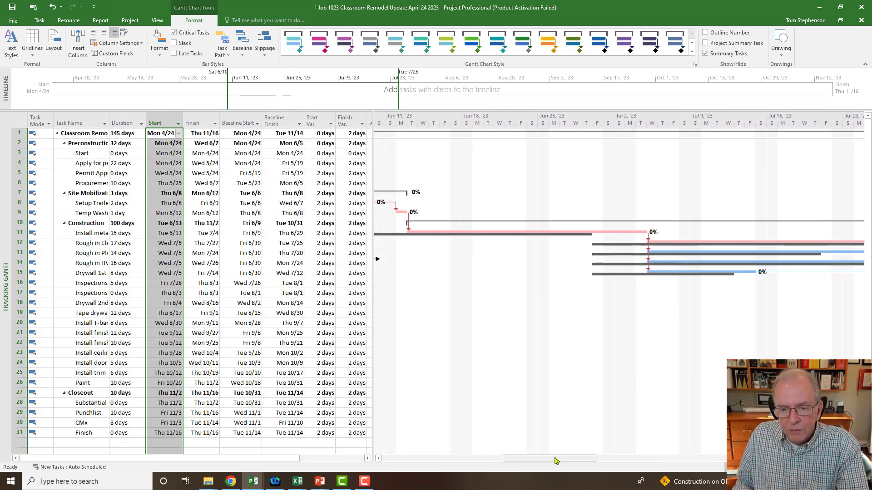
left_click_drag(556, 460, 521, 464)
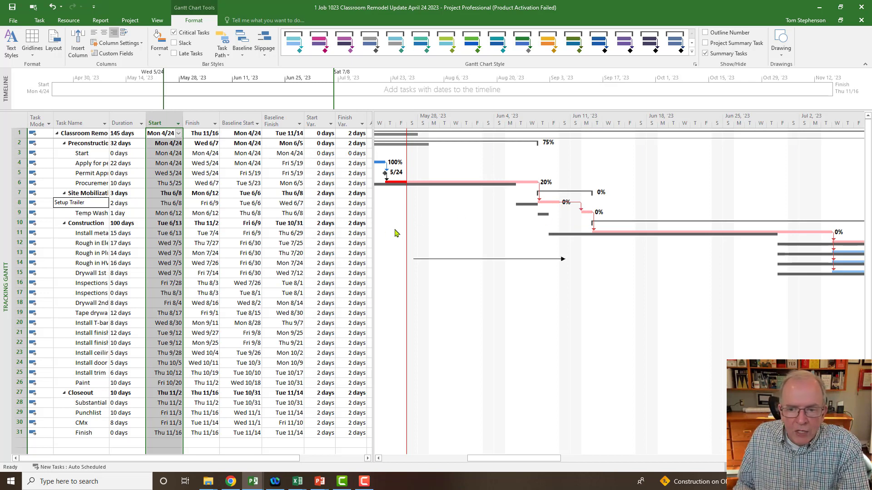
- Change the dependency from Setup Trailer to Temp Washrooms to Start-to-Start (SS)
double_click(578, 205)
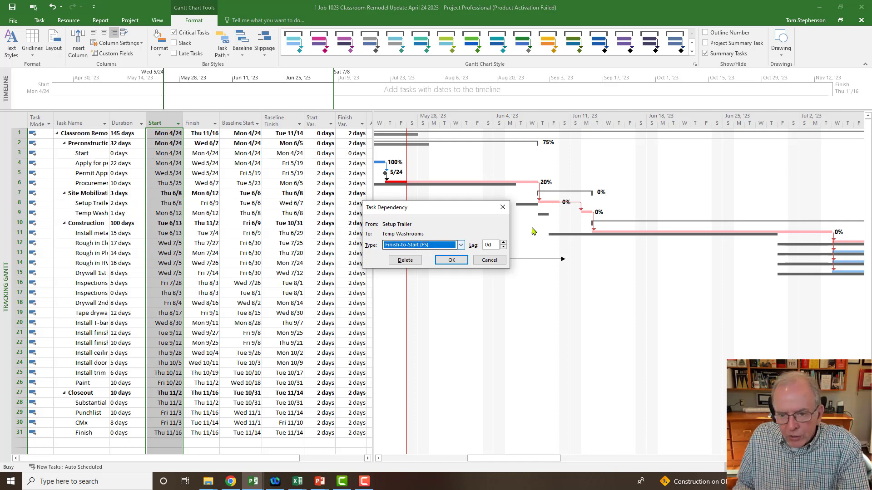
left_click_drag(459, 209, 560, 309)
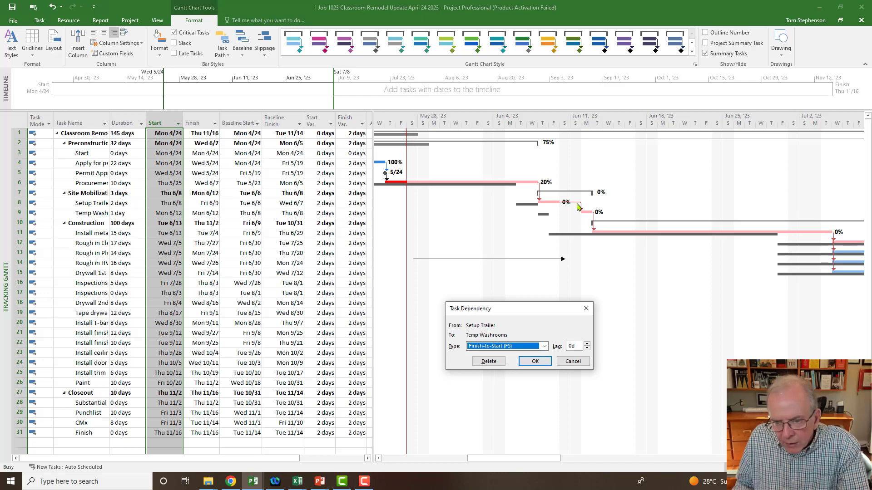
left_click(545, 347)
left_click(525, 362)
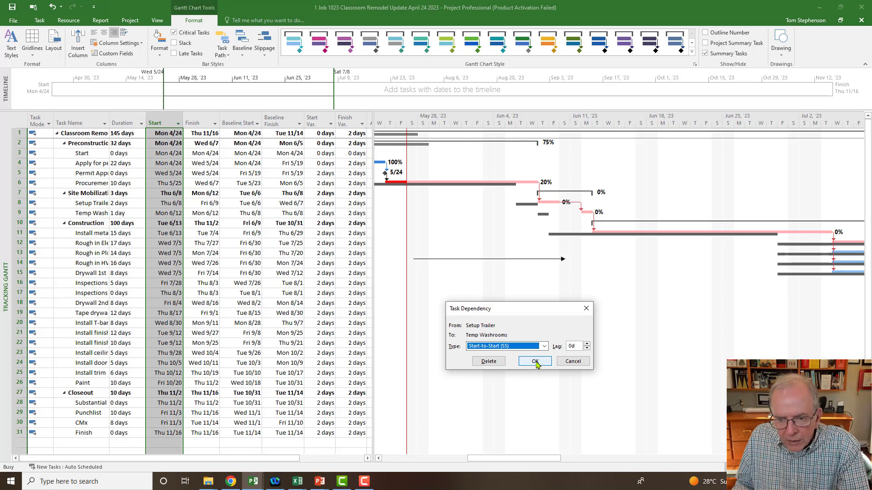
left_click(535, 364)
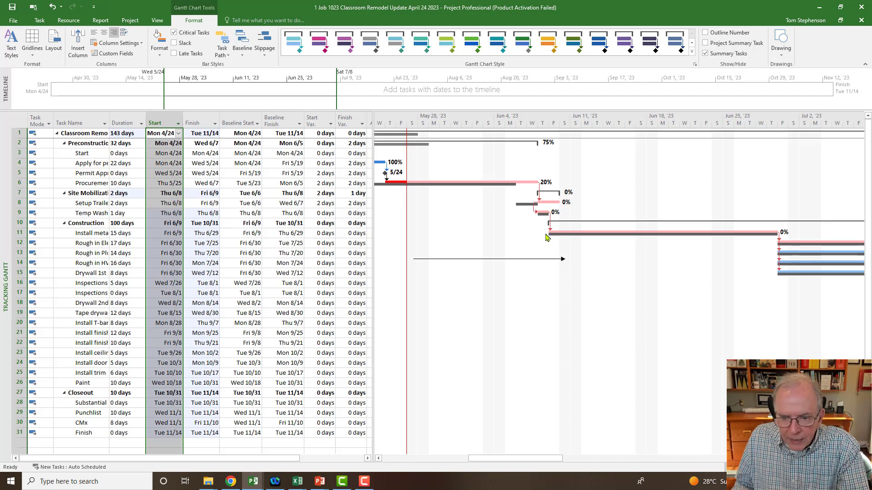
- Switch the task sheet from the Variance table to the Entry table
left_click(98, 239)
left_click(97, 233)
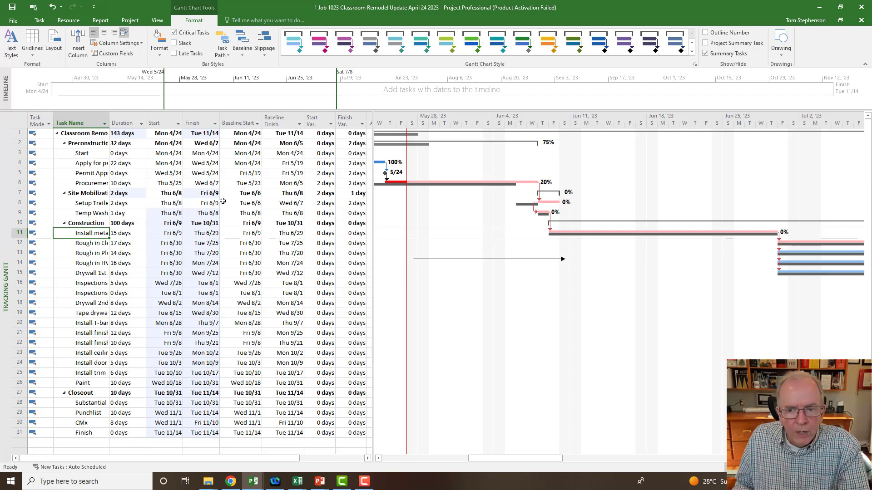
left_click(18, 121)
right_click(18, 122)
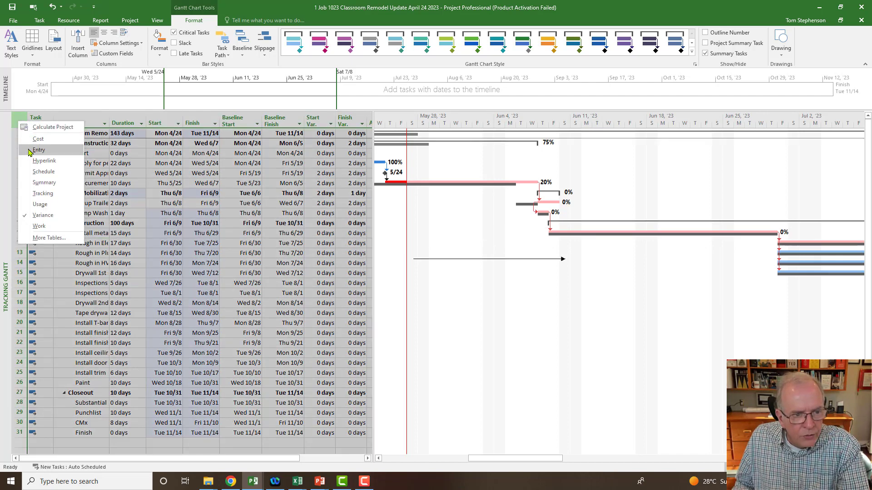
left_click(38, 150)
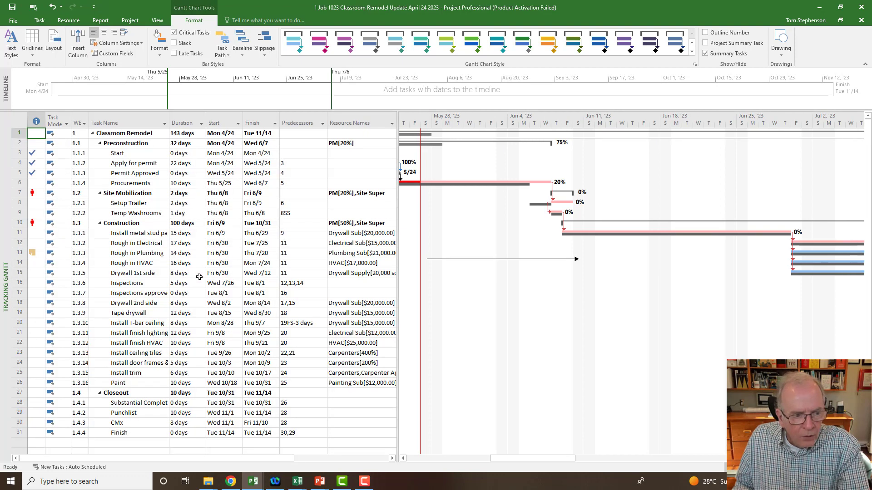
- Add task 8 as a second predecessor of the metal stud partitions task, so its predecessors read 9,8
left_click(137, 235)
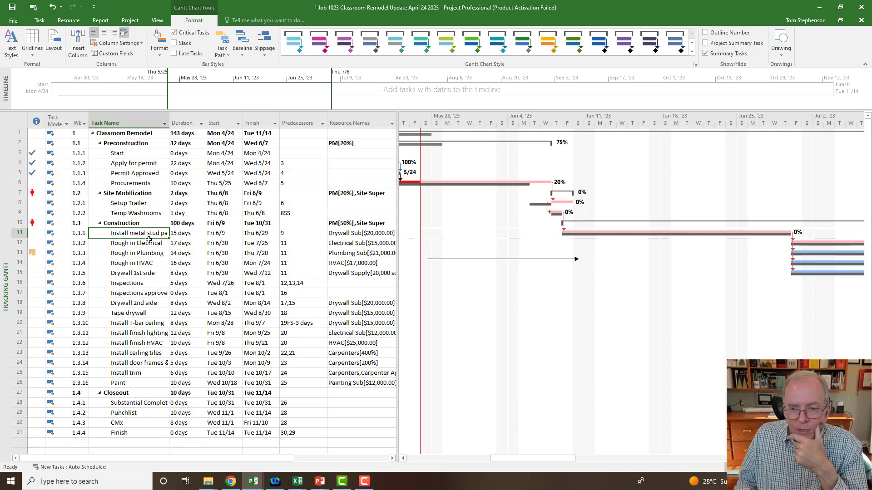
left_click(297, 233)
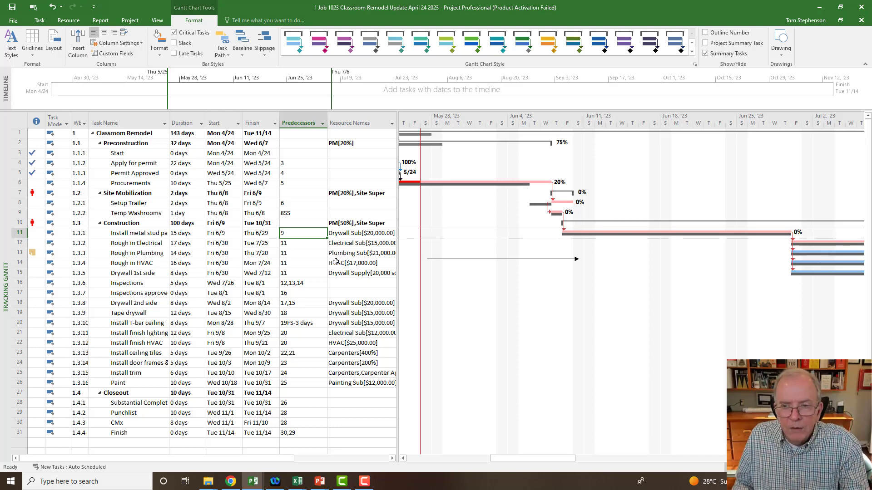
left_click(287, 236)
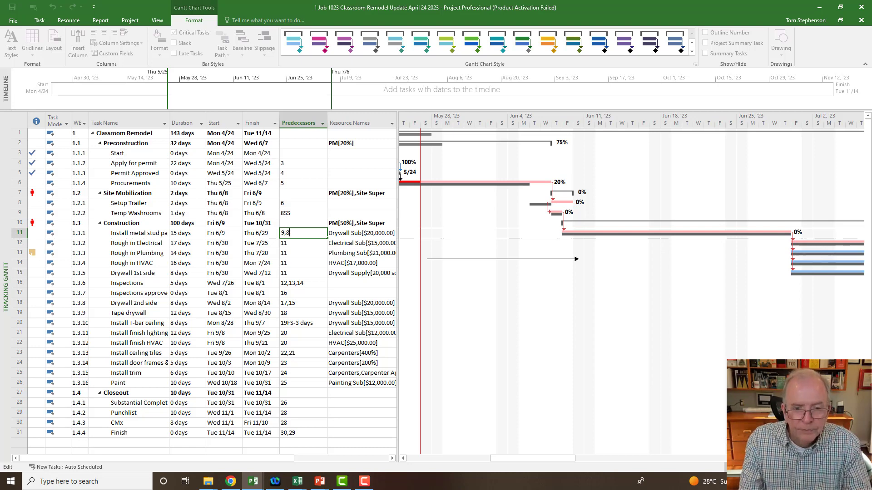
key("Return")
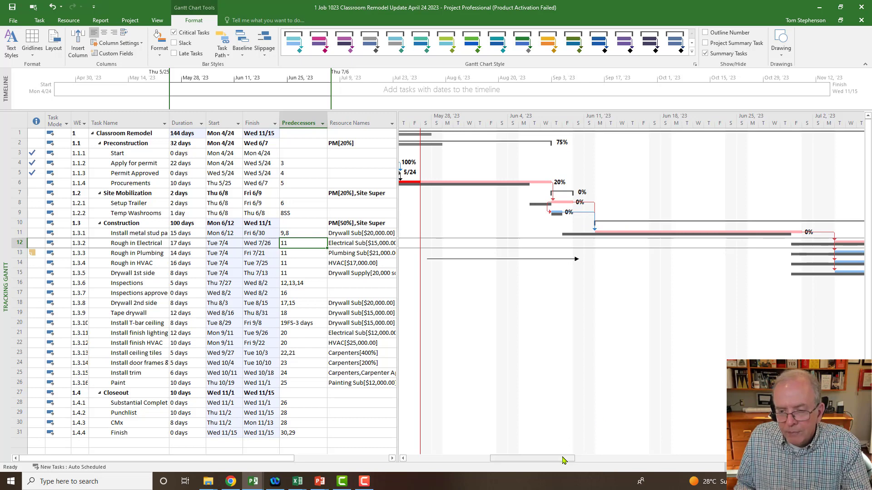
- Set the lag on Rough in Electrical's Install metal stud partitions predecessor to -1d and check the bars through early August
left_click_drag(564, 460, 586, 466)
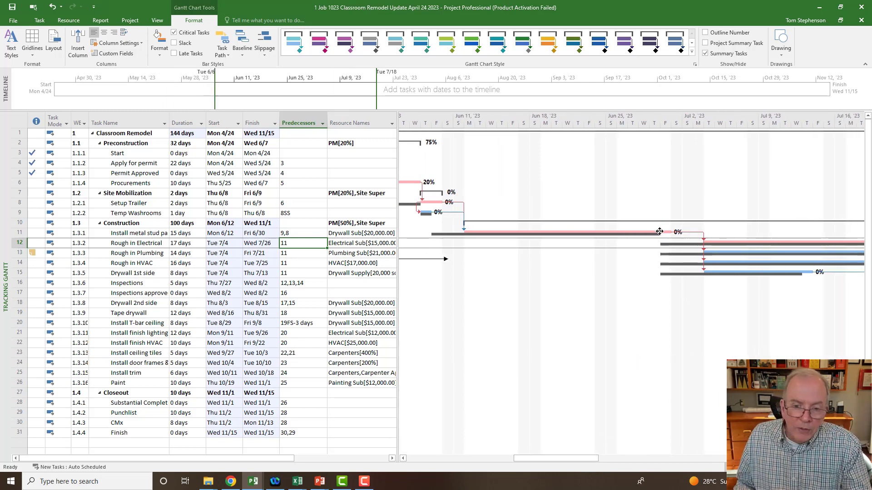
mouse_move(659, 232)
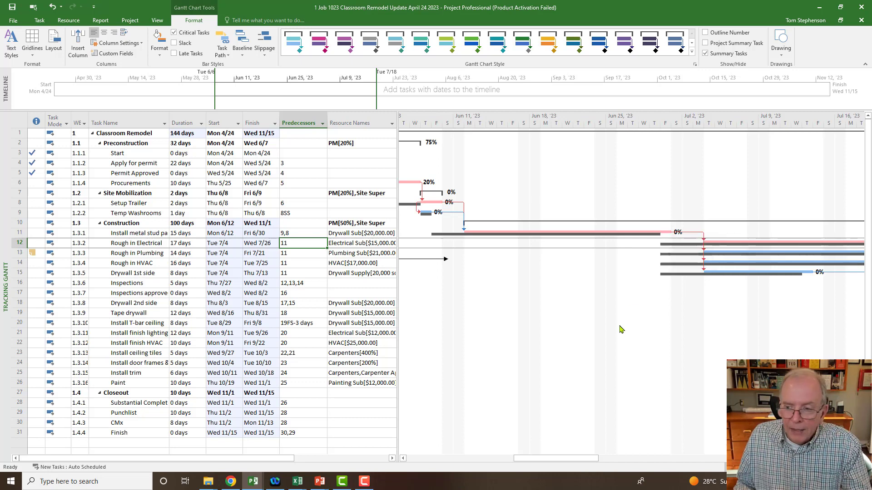
left_click(155, 245)
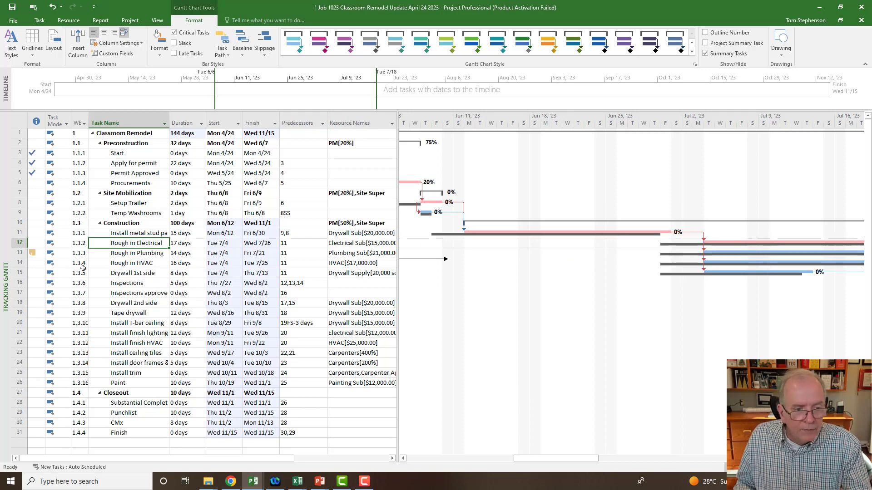
double_click(136, 244)
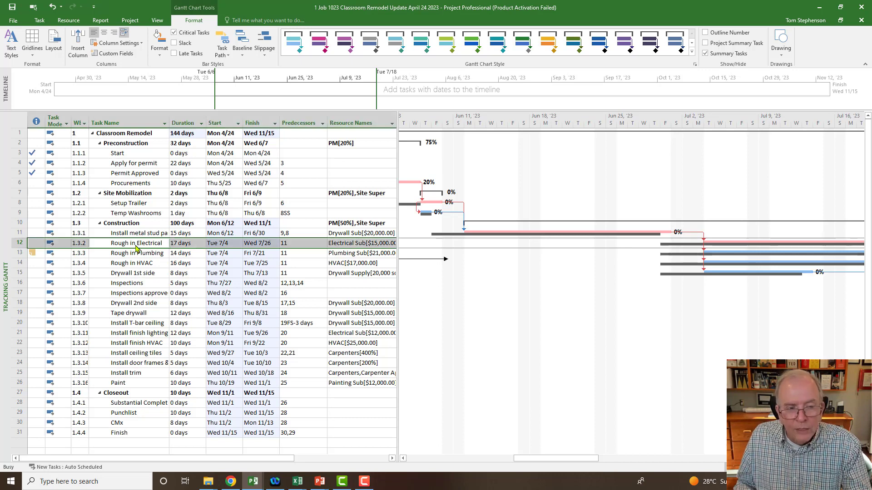
left_click_drag(390, 156, 274, 277)
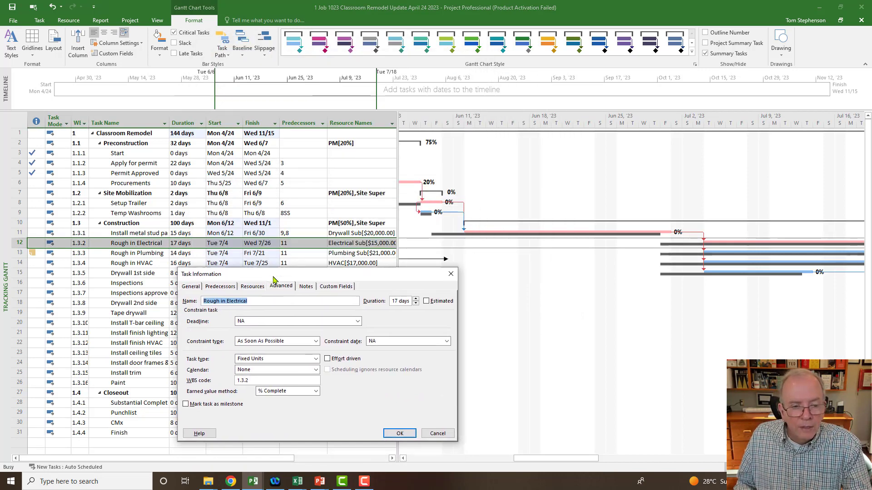
left_click(224, 287)
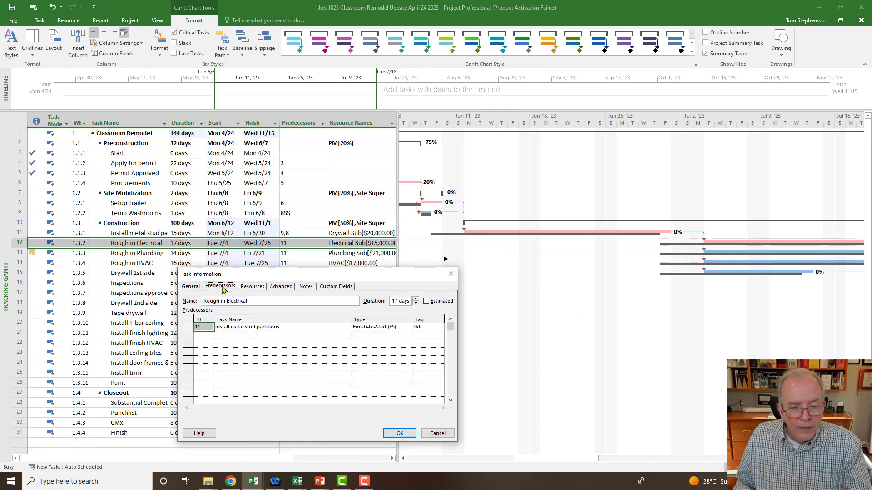
left_click(437, 328)
left_click(440, 329)
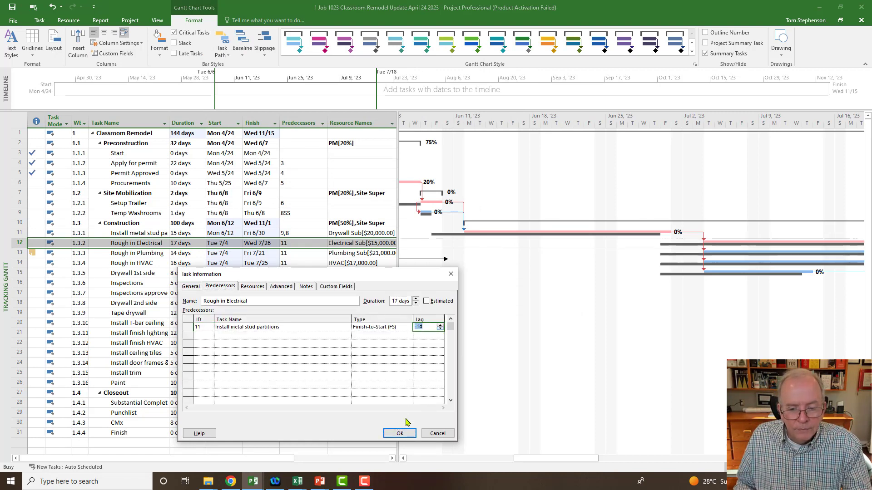
left_click(399, 434)
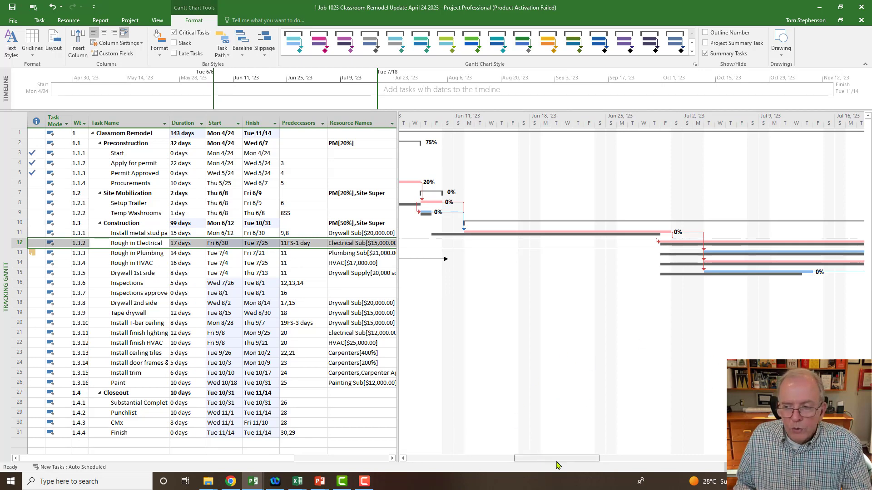
left_click_drag(558, 461, 586, 464)
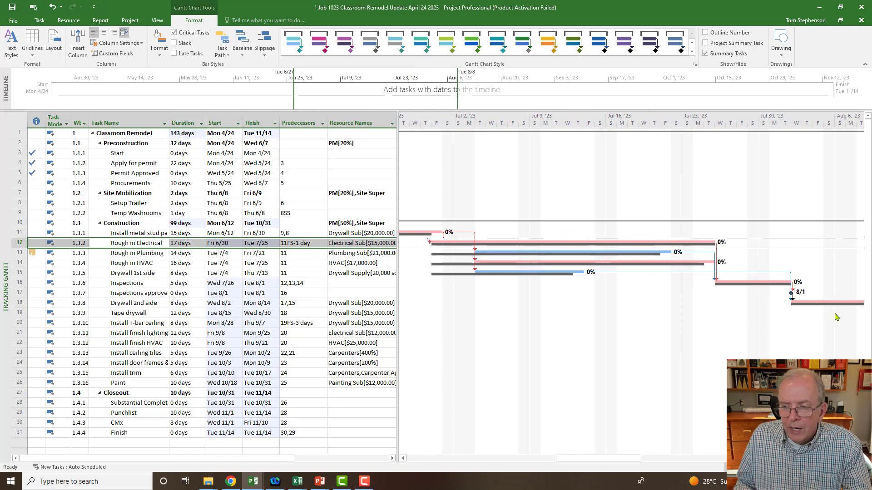
- Review the Gantt bars against their baselines from early August back to the status date in late May
left_click_drag(640, 460, 619, 459)
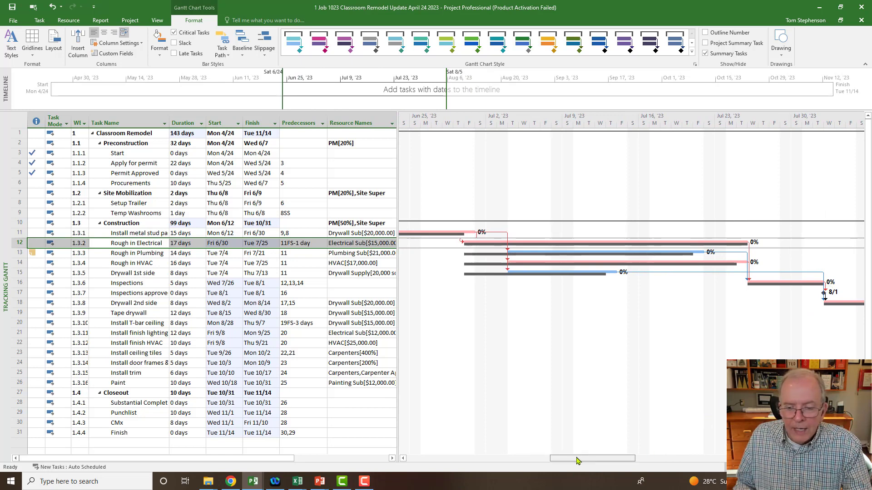
left_click_drag(576, 460, 540, 461)
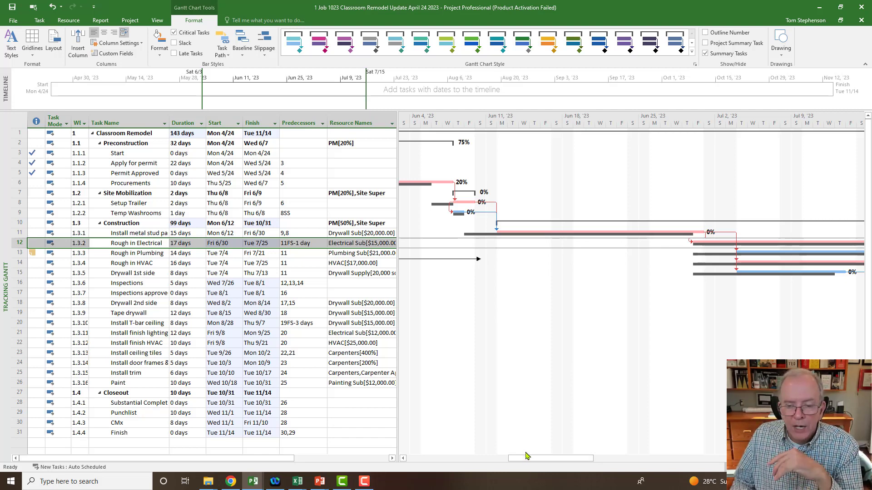
left_click_drag(527, 456, 502, 460)
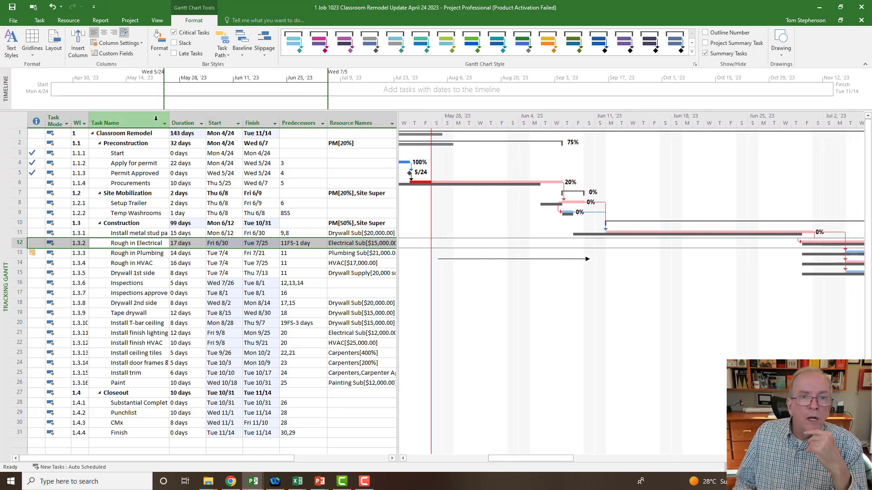
- Save a copy of the project as "1 Job 1023 Classroom Remodel Recovery April 24 2023" in the Apr 12 Classroom Remodel Video 14 folder
left_click(14, 20)
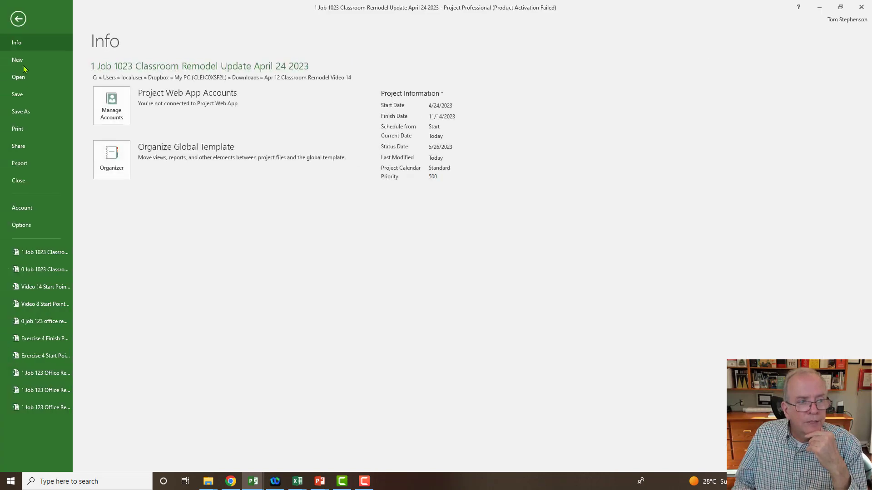
left_click(23, 111)
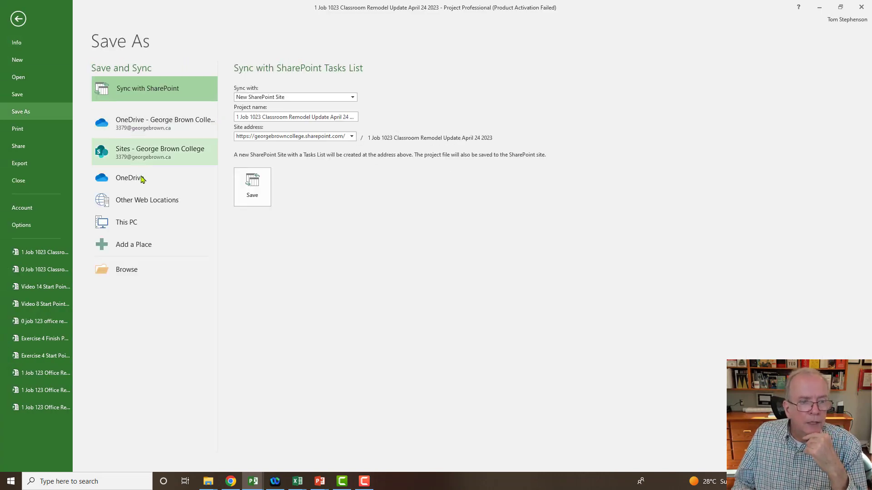
left_click(135, 225)
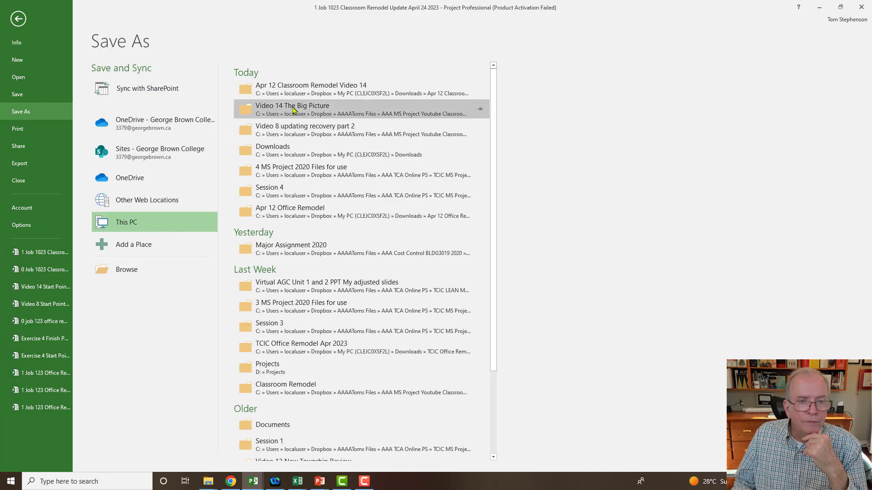
left_click(296, 93)
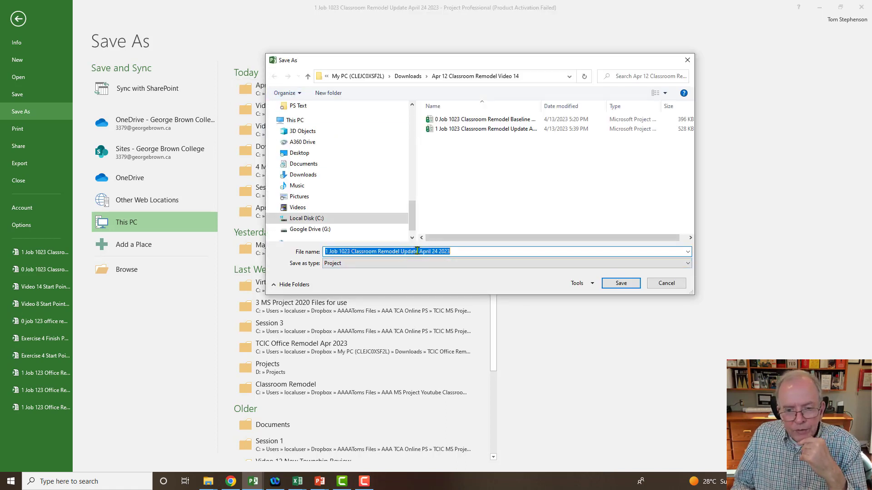
left_click(418, 251)
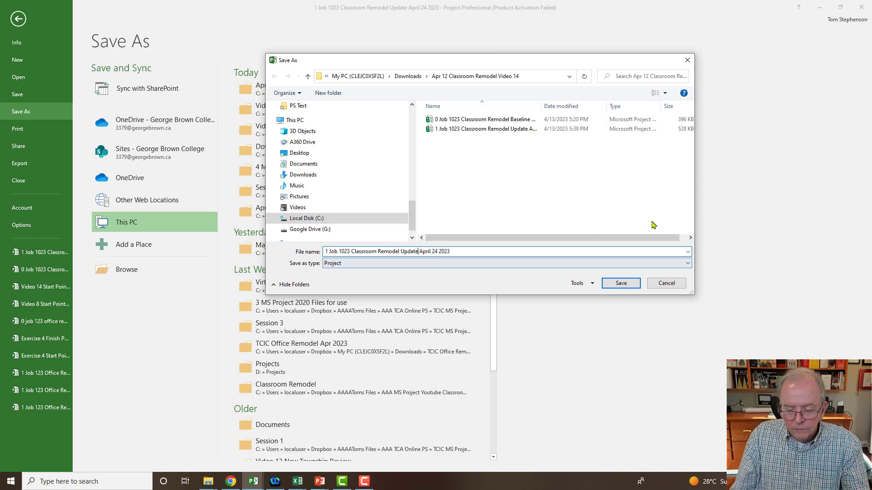
key("BackSpace")
key("BackSpace")
key("BackSpace")
key("BackSpace")
key("BackSpace")
key("BackSpace")
key("BackSpace")
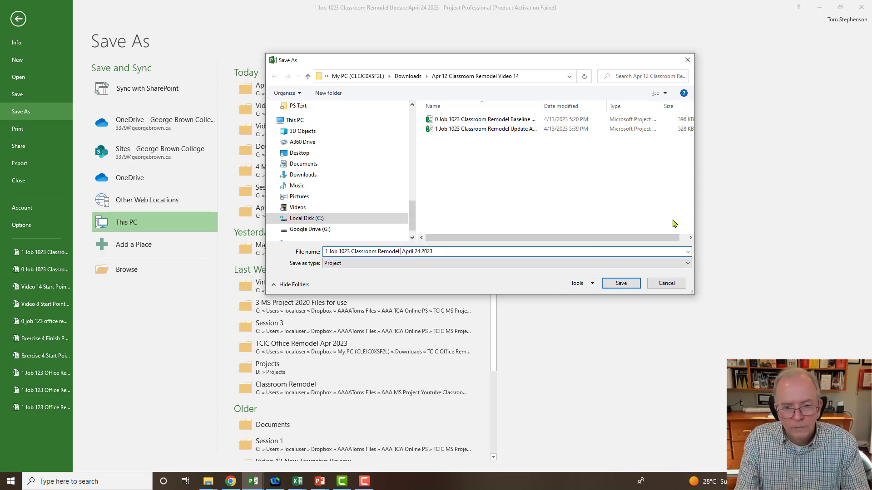
type("Recovery")
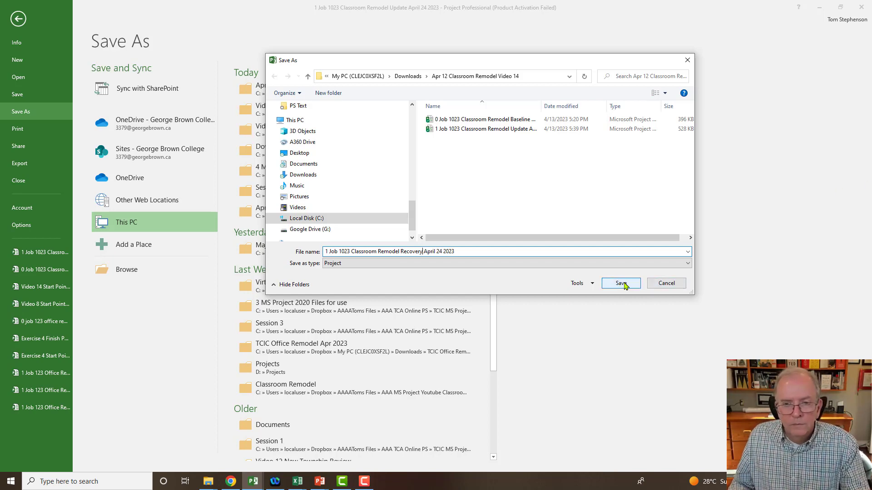
left_click(622, 284)
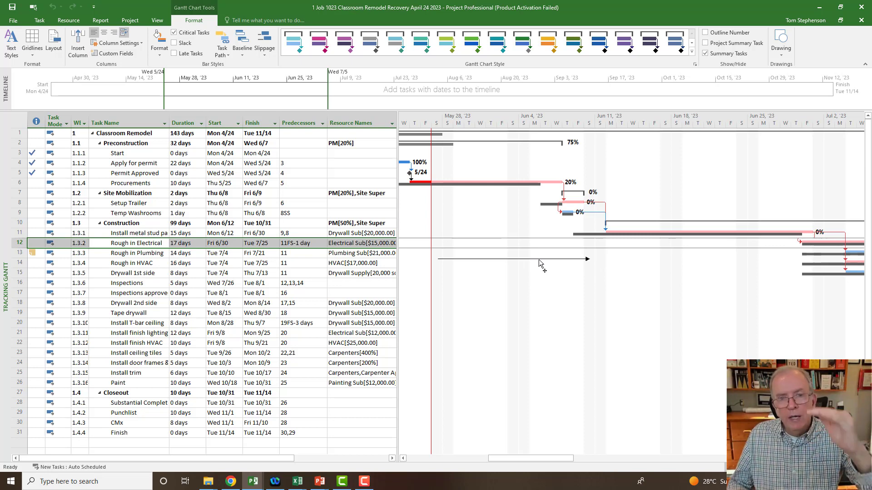
- Switch the task sheet to the Variance table and check the finish variance of the Classroom Remodel summary task
left_click(19, 121)
right_click(19, 121)
left_click(43, 218)
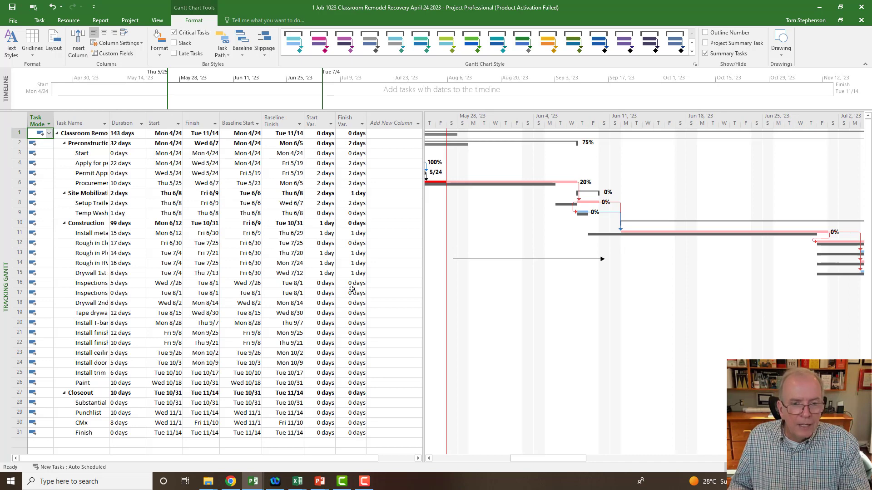
left_click(356, 134)
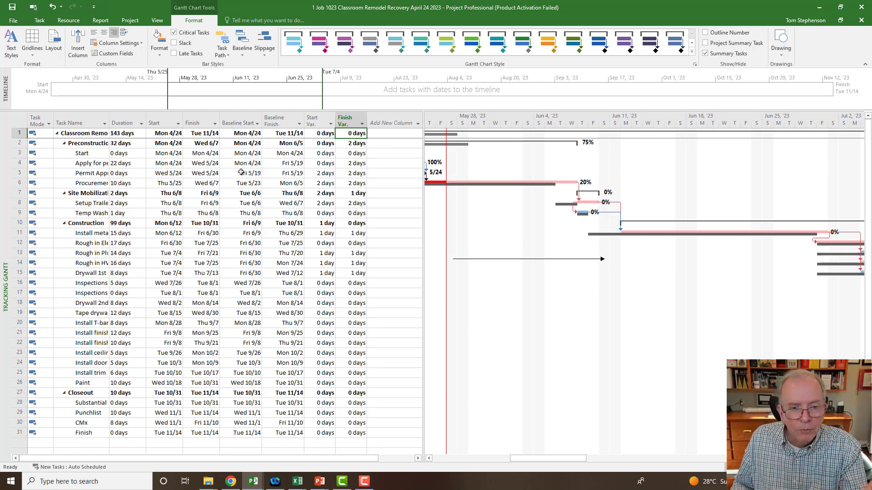
- Look at the notes in the Procurements task's information and close it without adding any
double_click(88, 183)
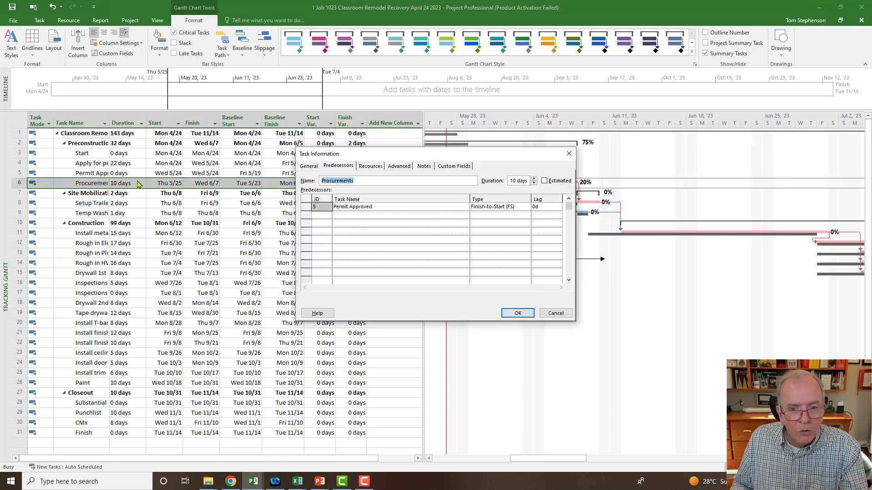
left_click(424, 167)
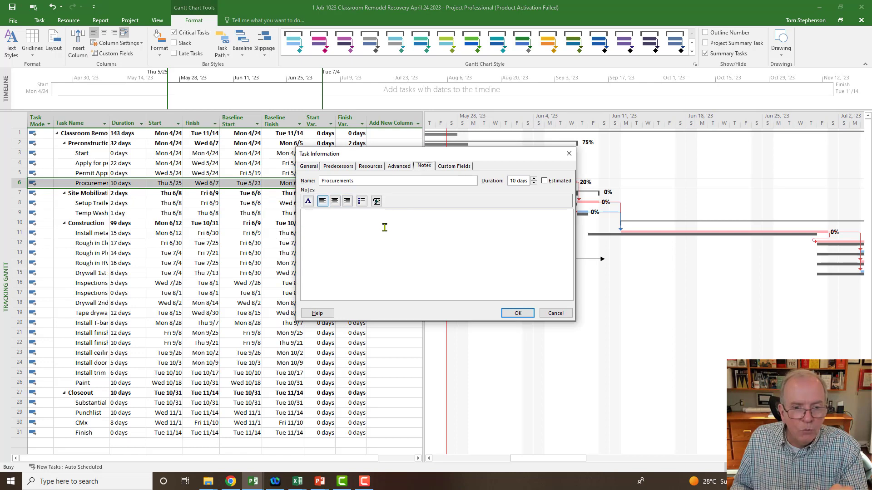
left_click(569, 153)
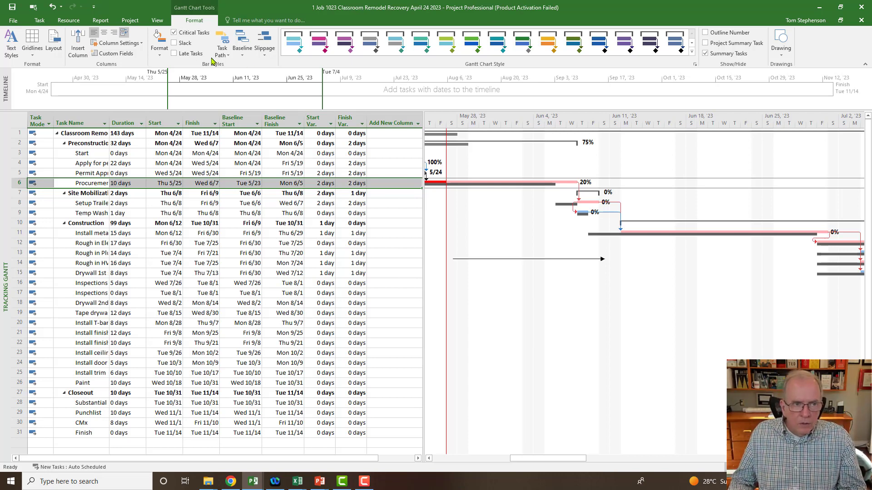
- Open the Set Baseline options for the recovery schedule
left_click(131, 21)
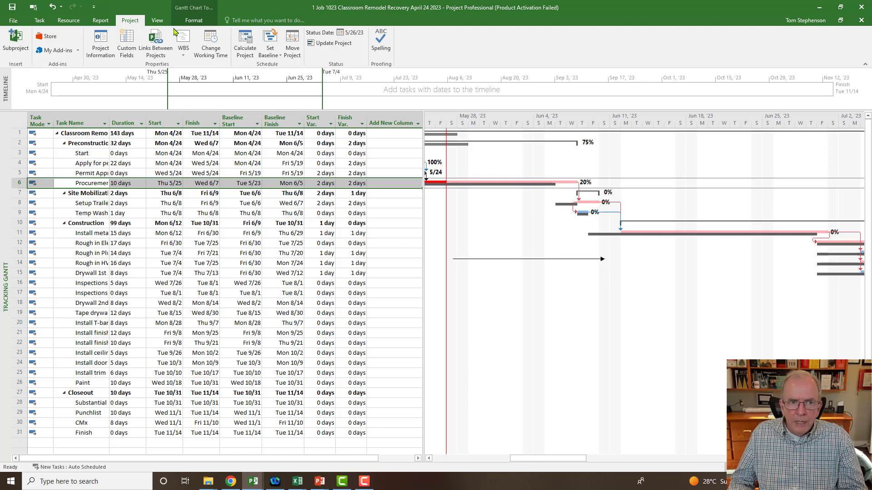
left_click(269, 48)
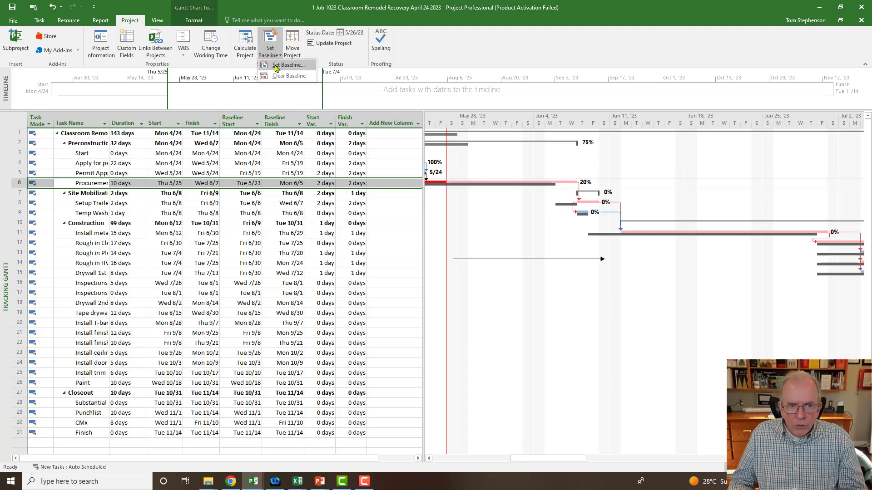